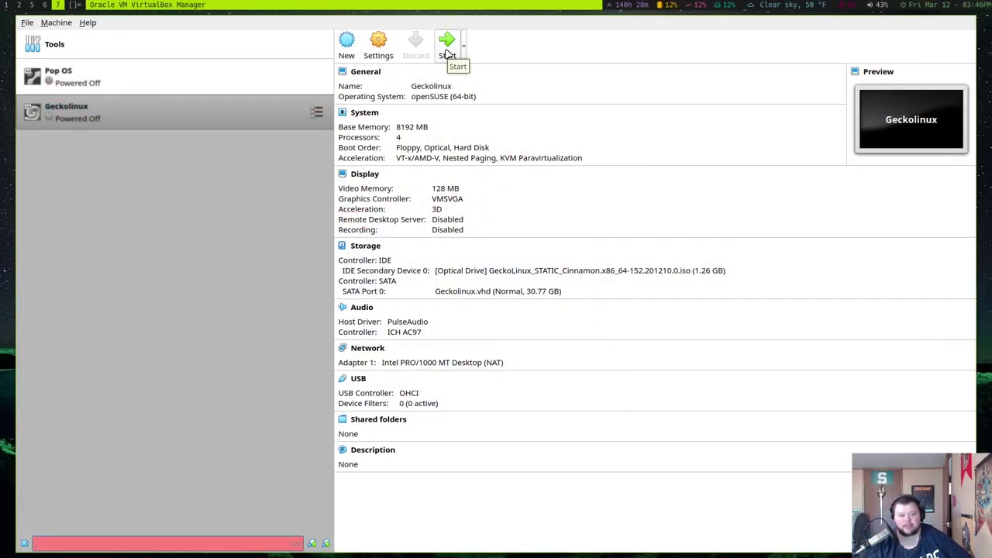
Step: Start the Geckolinux VM and boot it from the GeckoLinux Cinnamon ISO into the live desktop
click(448, 47)
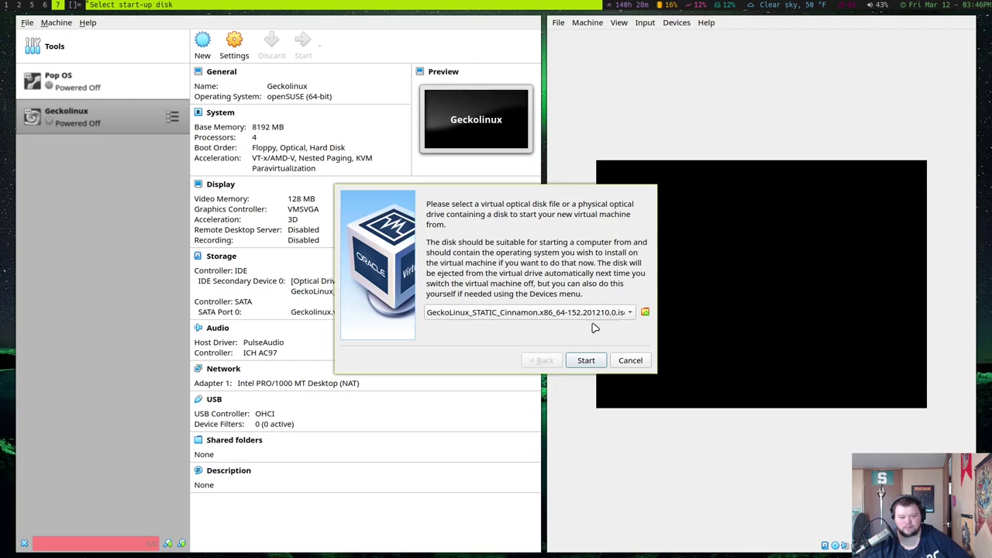
click(589, 361)
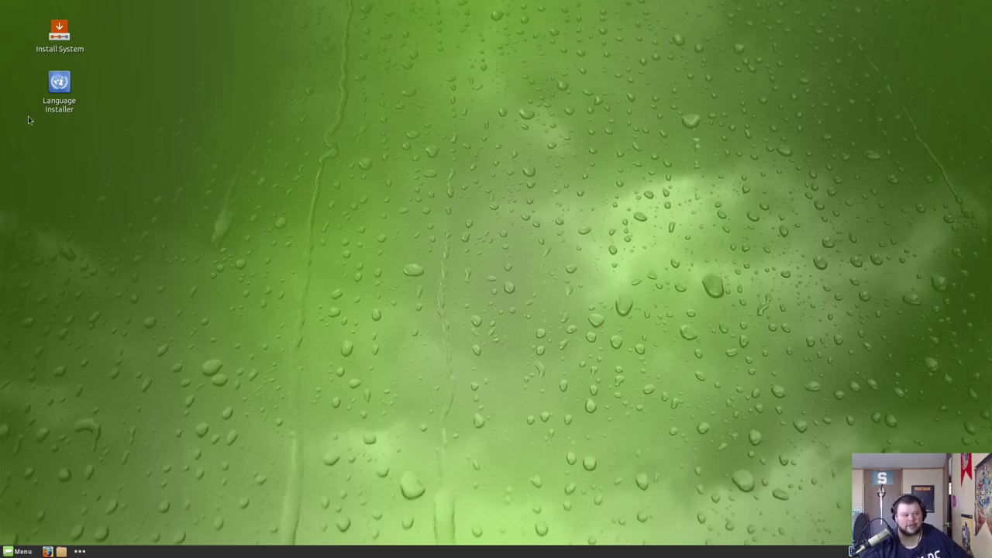
Step: Launch the Calamares installer and set the timezone to America/Detroit on the map
double_click(69, 50)
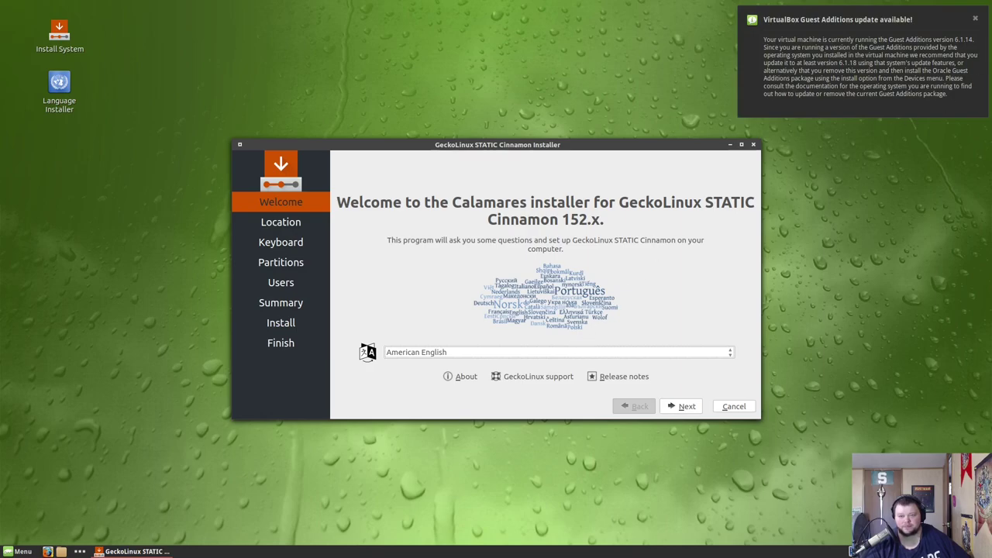
click(975, 19)
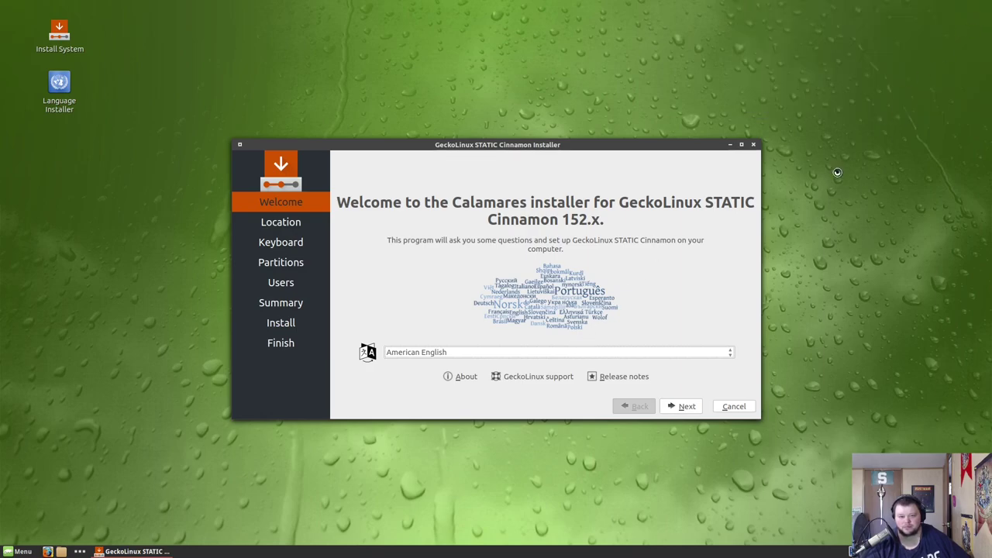
click(686, 407)
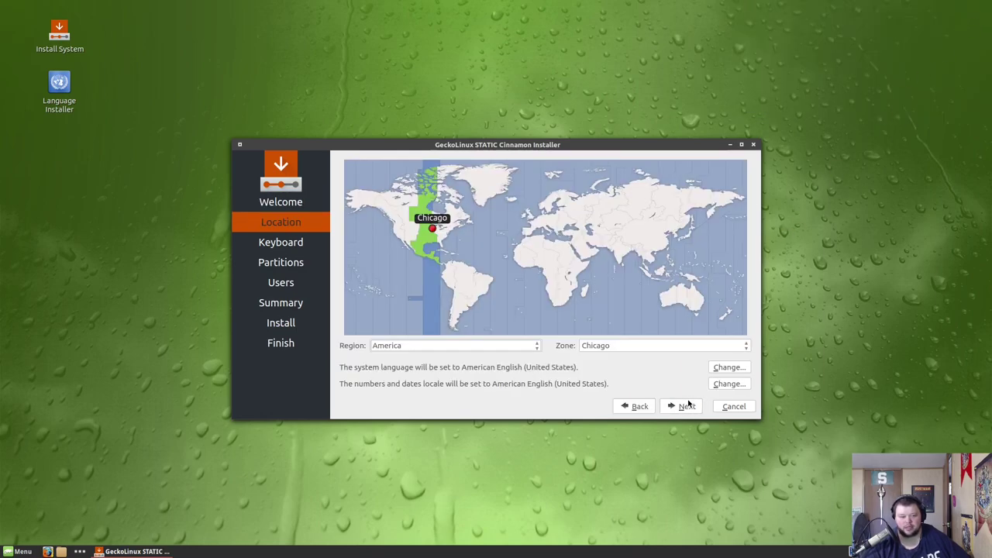
click(436, 232)
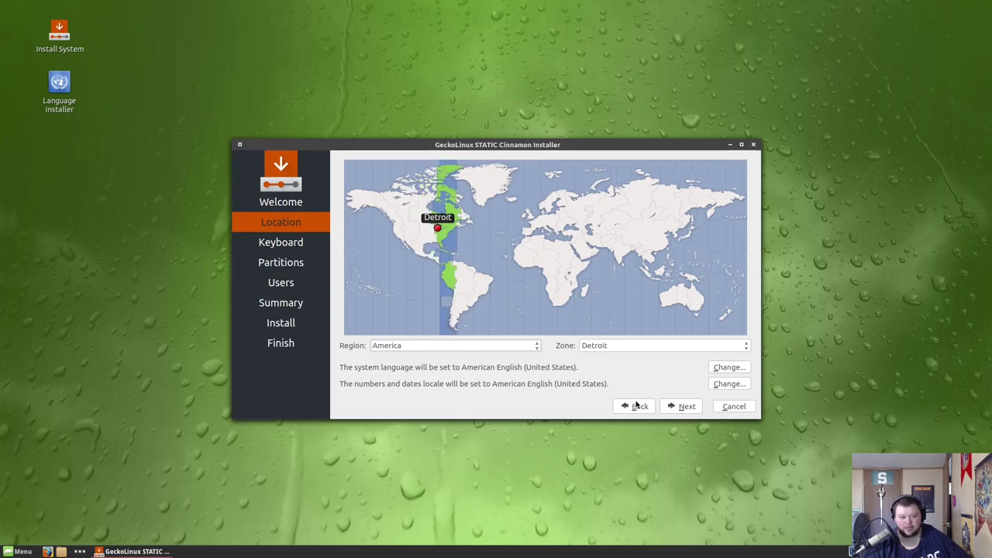
Step: Keep the default keyboard layout and choose Erase disk for /dev/sda
click(681, 410)
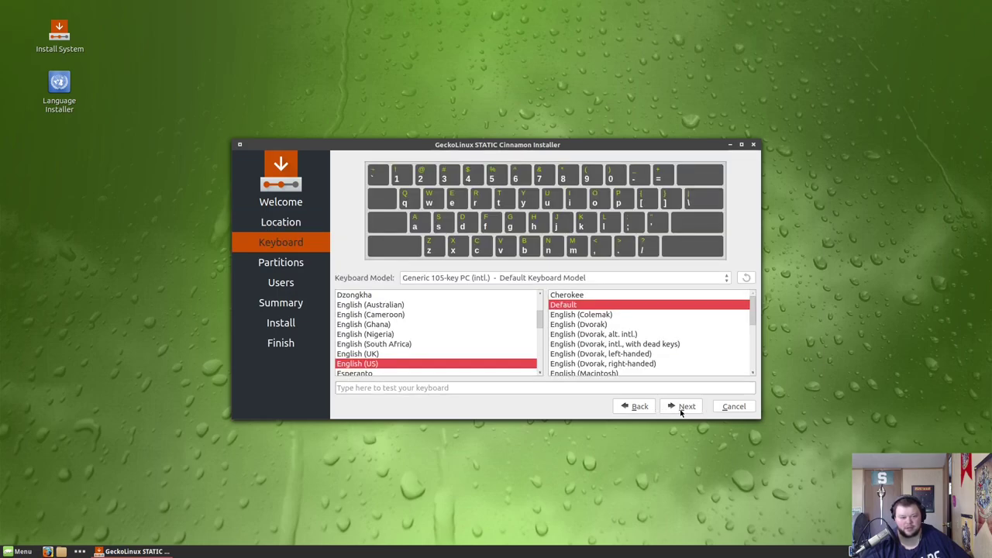
click(681, 411)
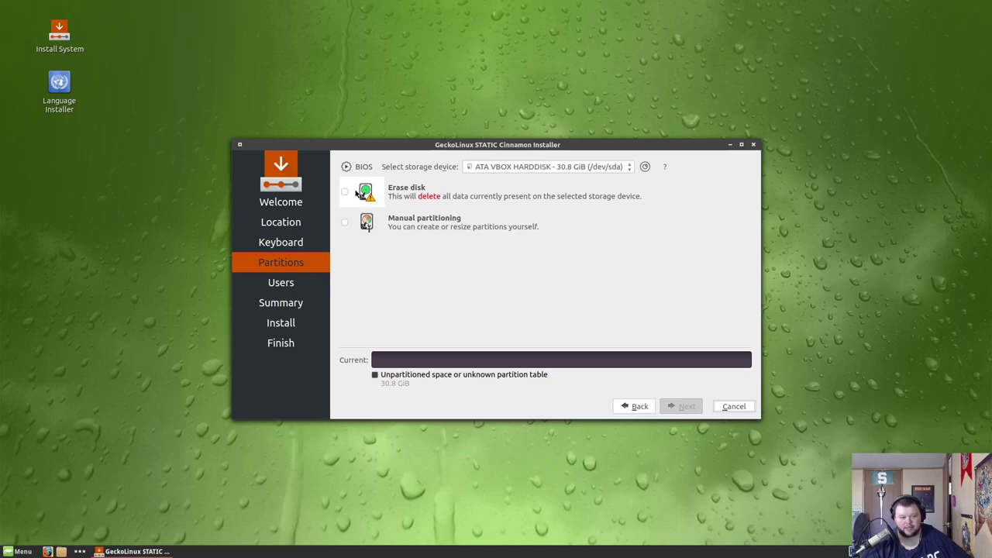
click(358, 192)
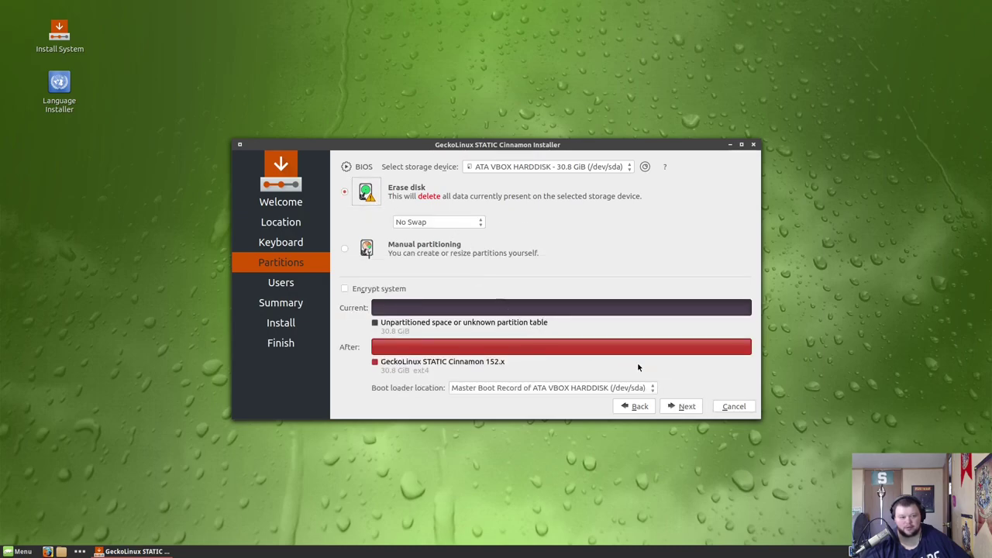
click(685, 408)
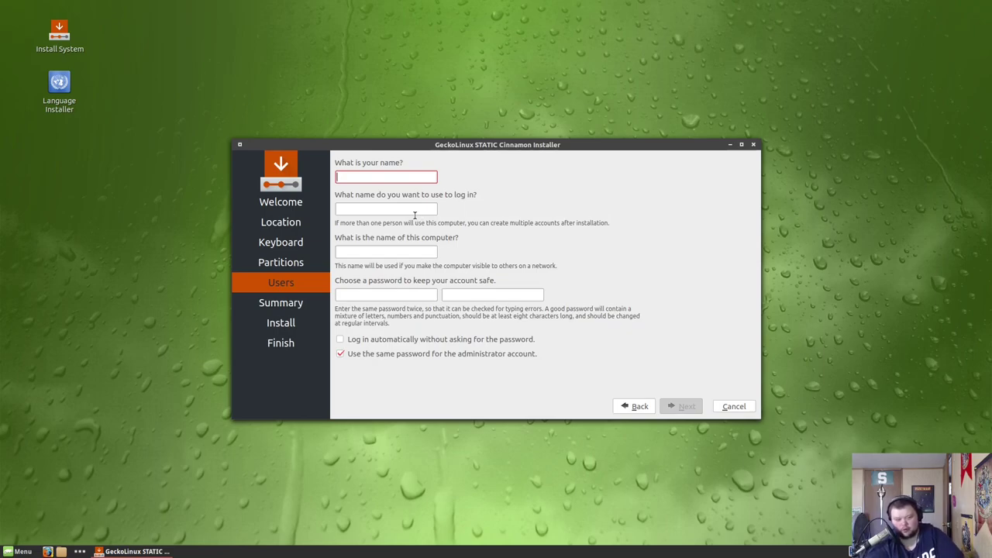
Step: Enter the user's full name and login name on the Users page
text(MAtt)
key(BackSpace)
key(BackSpace)
key(BackSpace)
text(atthew Weber)
key(Tab)
text(drmdub)
key(Tab)
Step: Set the computer name to geckolinux, enter the password twice, and continue to Summary
text(geckolinux)
key(Tab)
text(***)
key(Tab)
text(***)
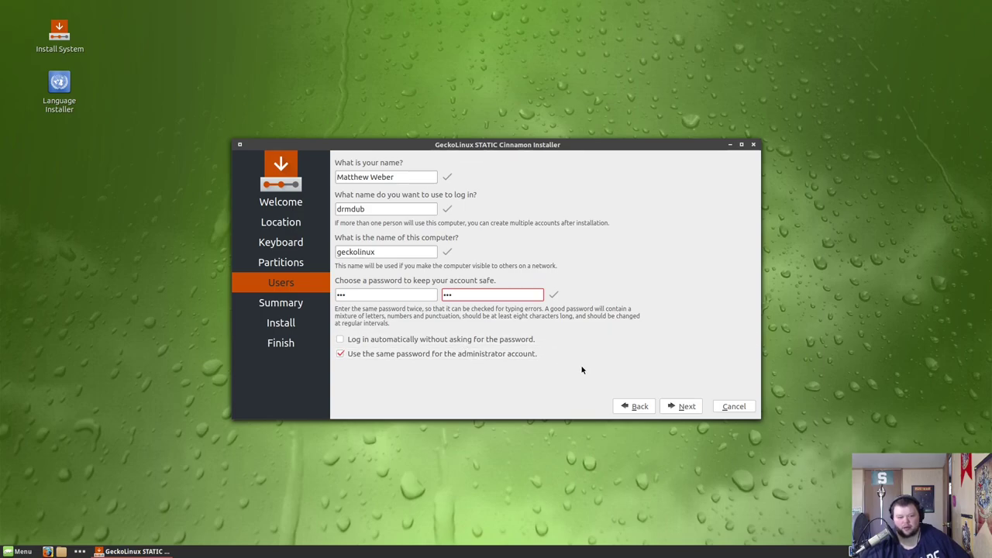
click(680, 409)
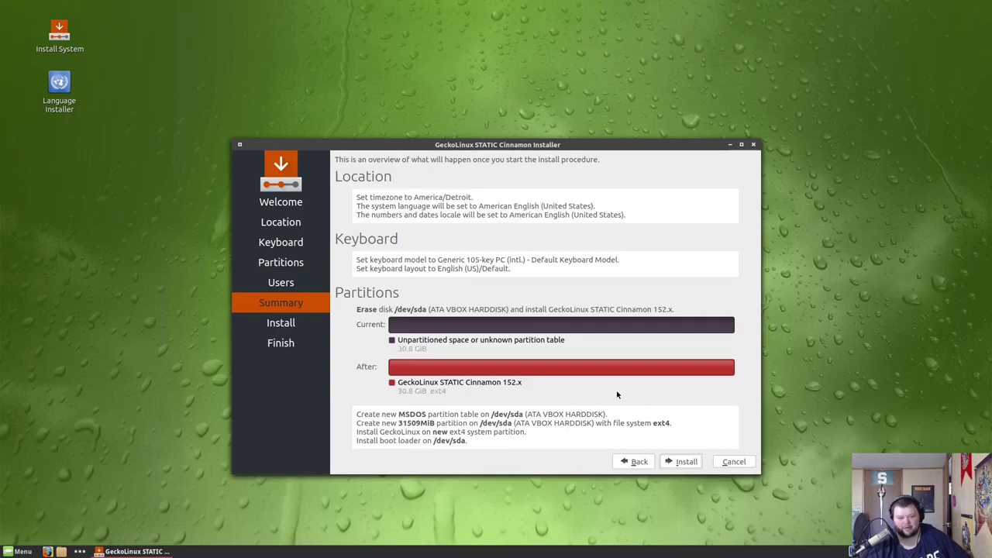
Step: Install GeckoLinux STATIC Cinnamon 152.x onto the disk, confirming with Install now
click(685, 465)
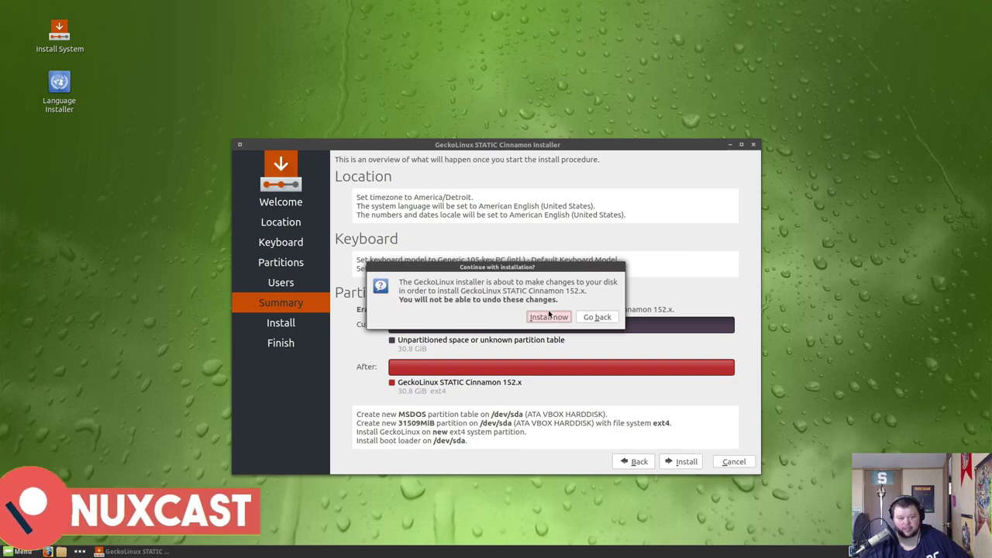
drag(564, 262, 597, 268)
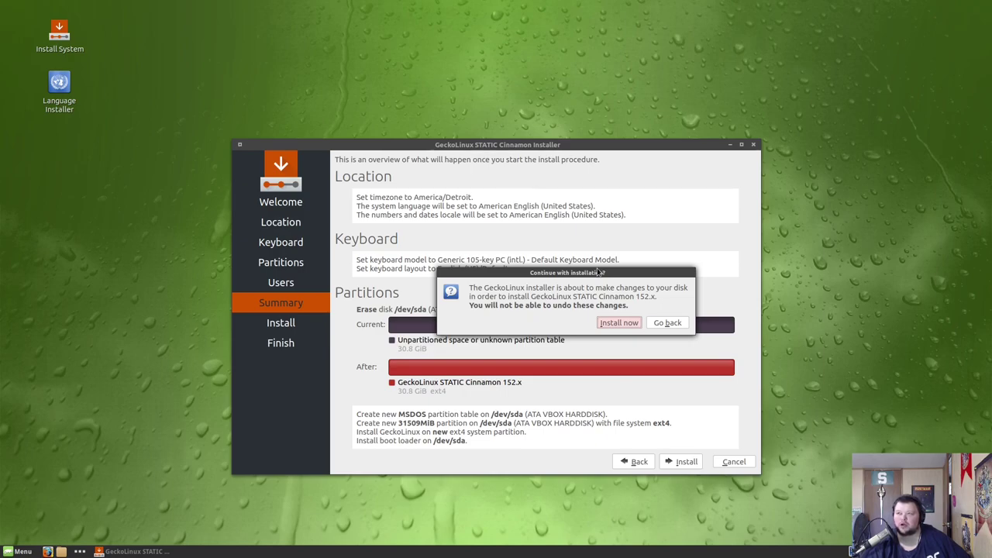
click(625, 322)
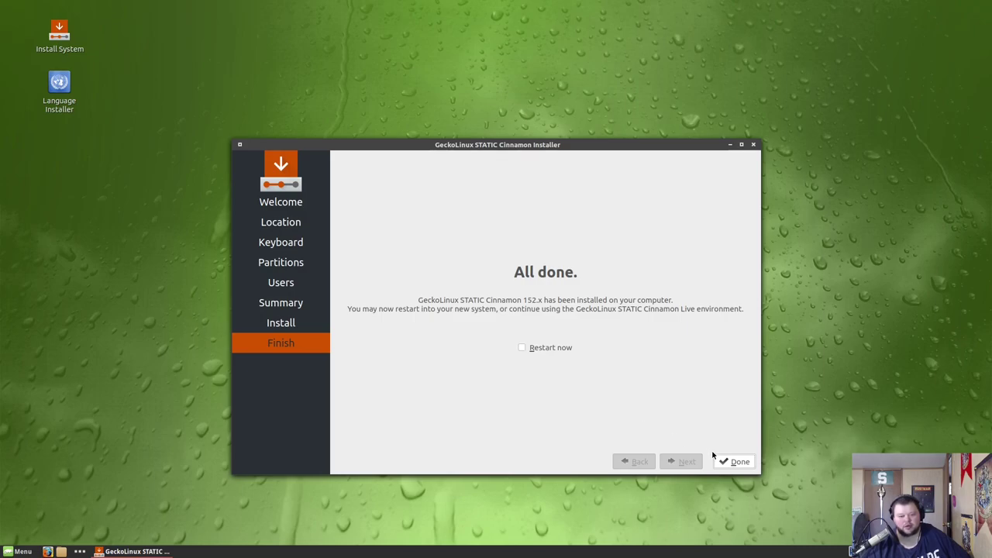
Step: Close the finished installer with Done
click(734, 462)
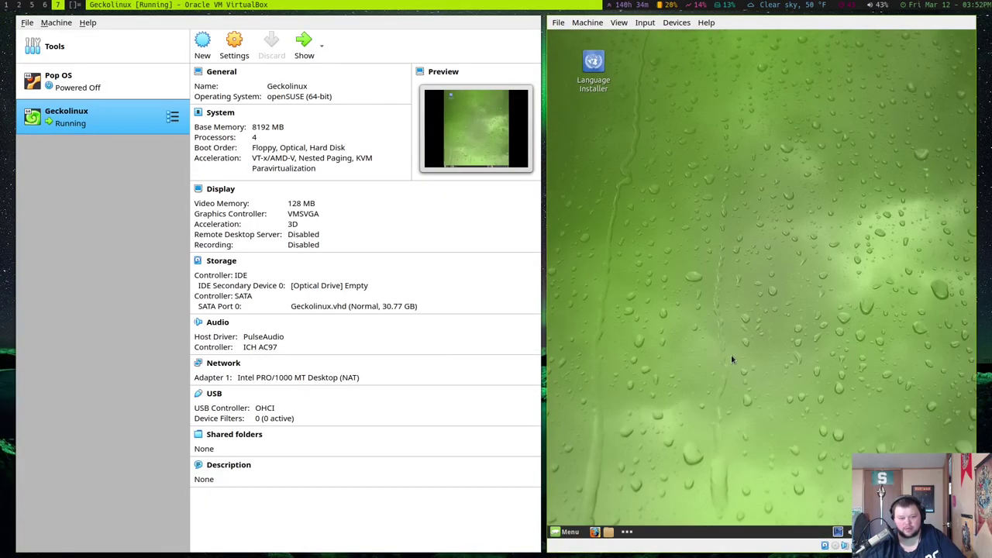
key(ctrl+f)
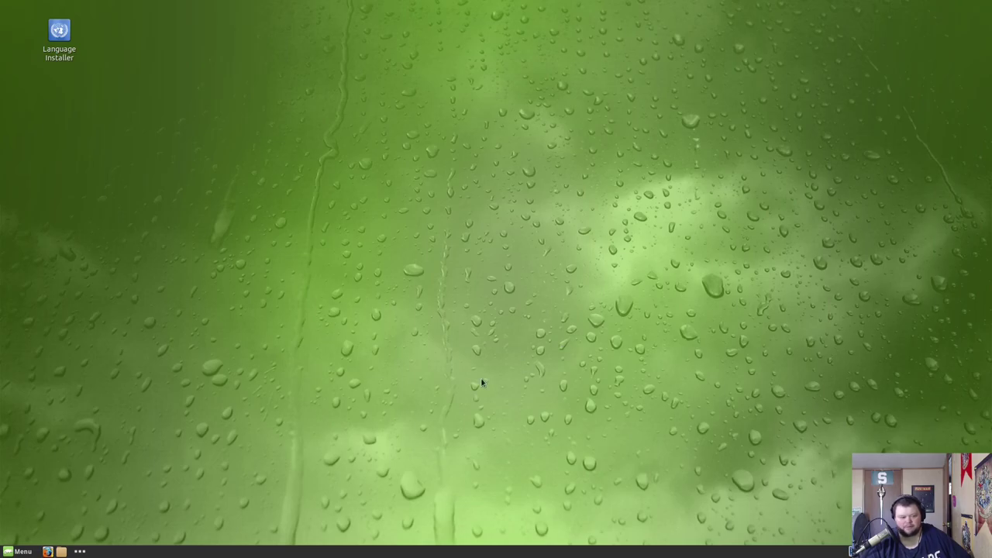
click(63, 551)
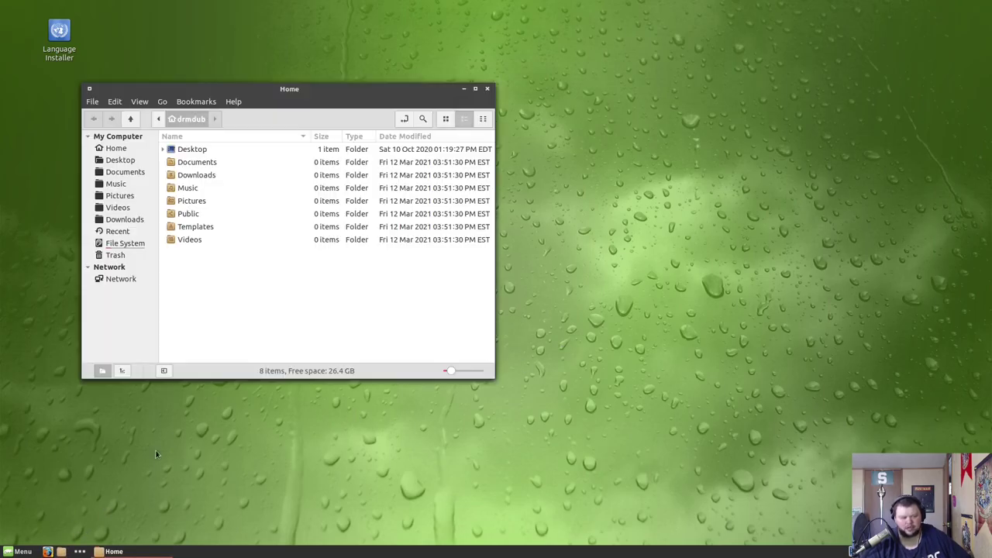
drag(326, 88, 578, 117)
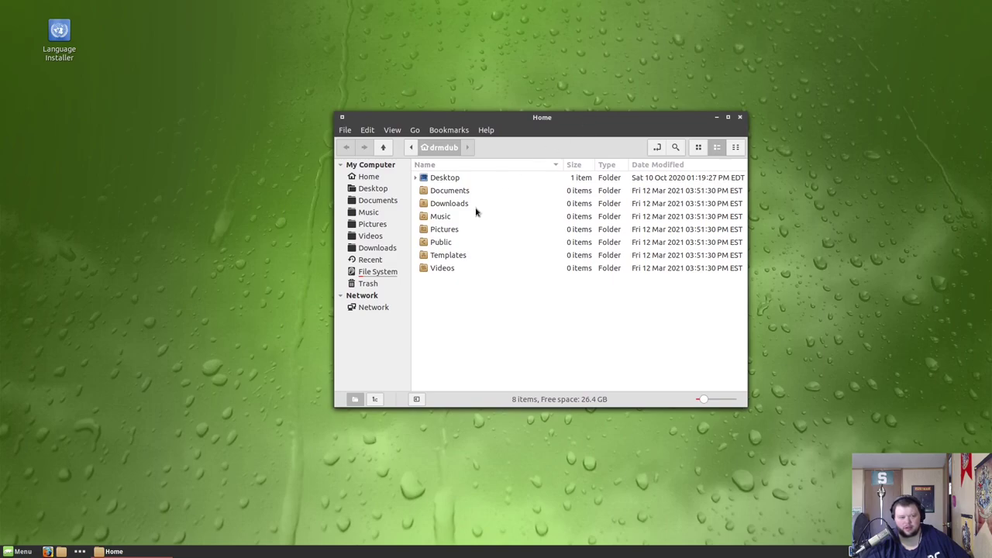
click(740, 118)
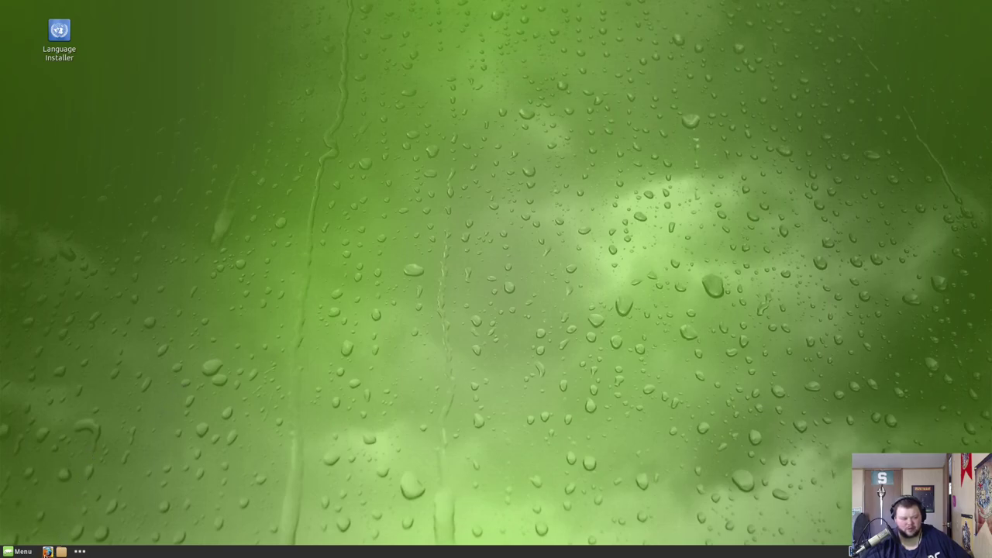
click(48, 551)
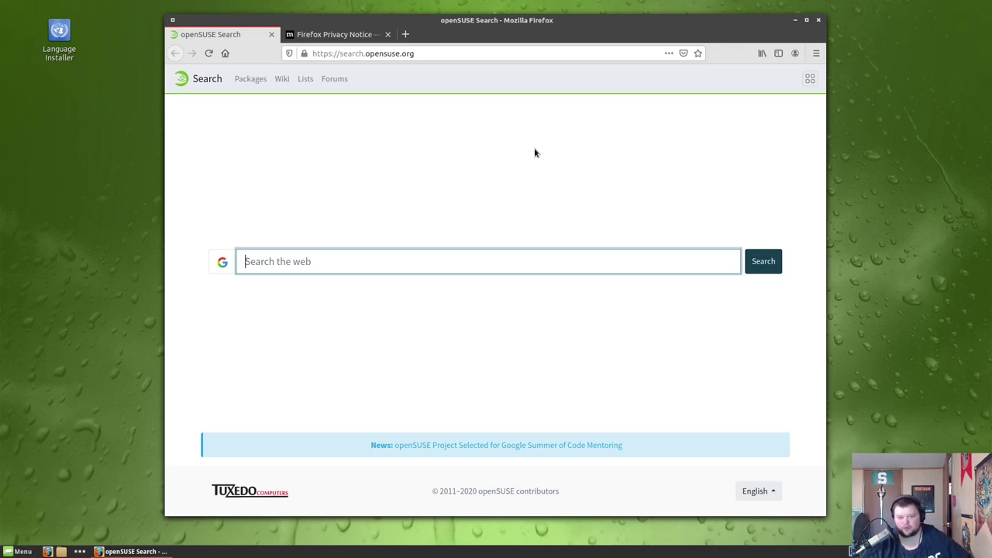
click(816, 52)
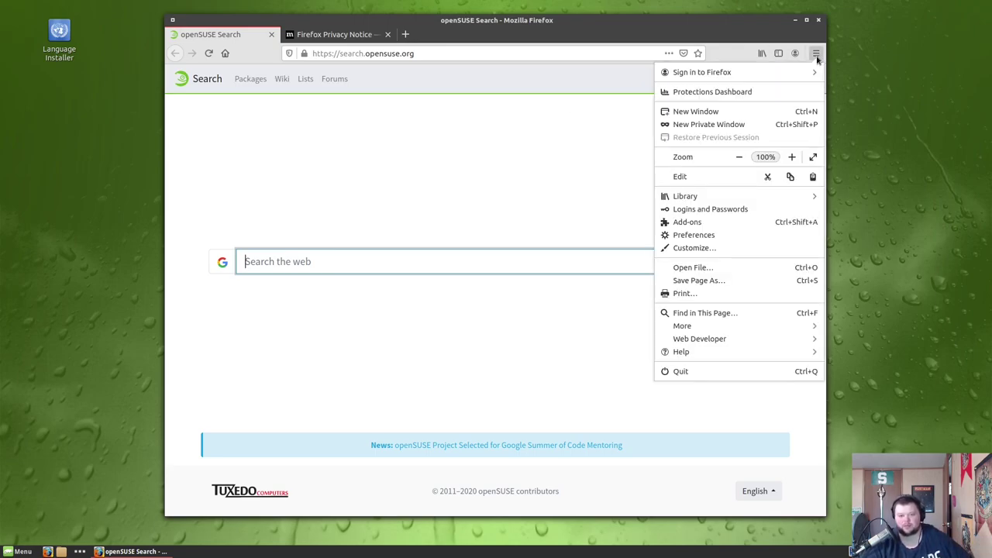
click(708, 352)
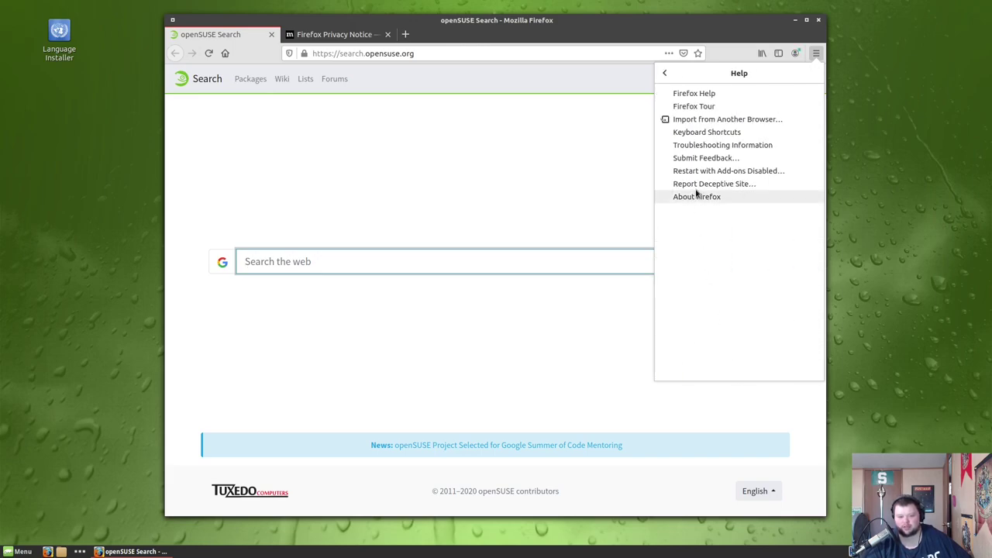
click(697, 197)
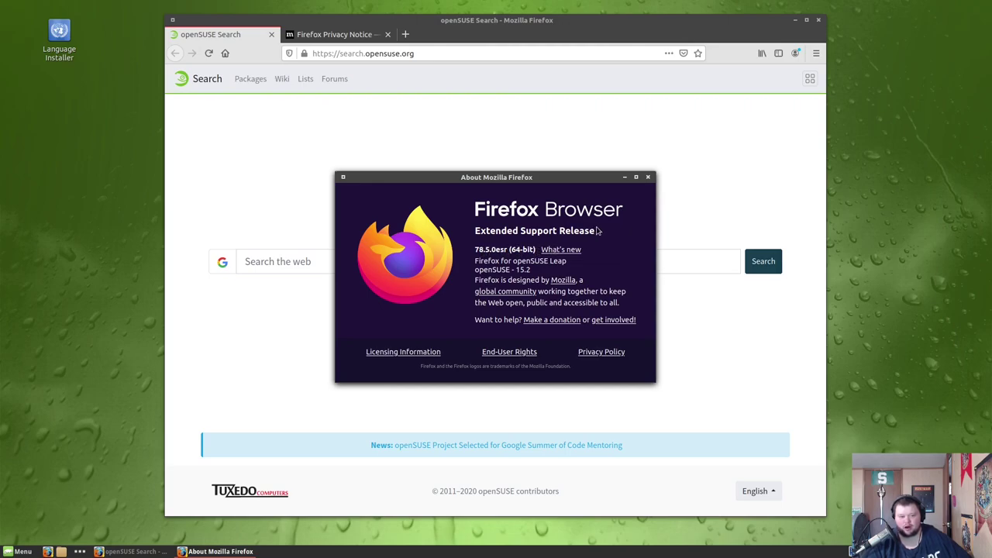
click(648, 178)
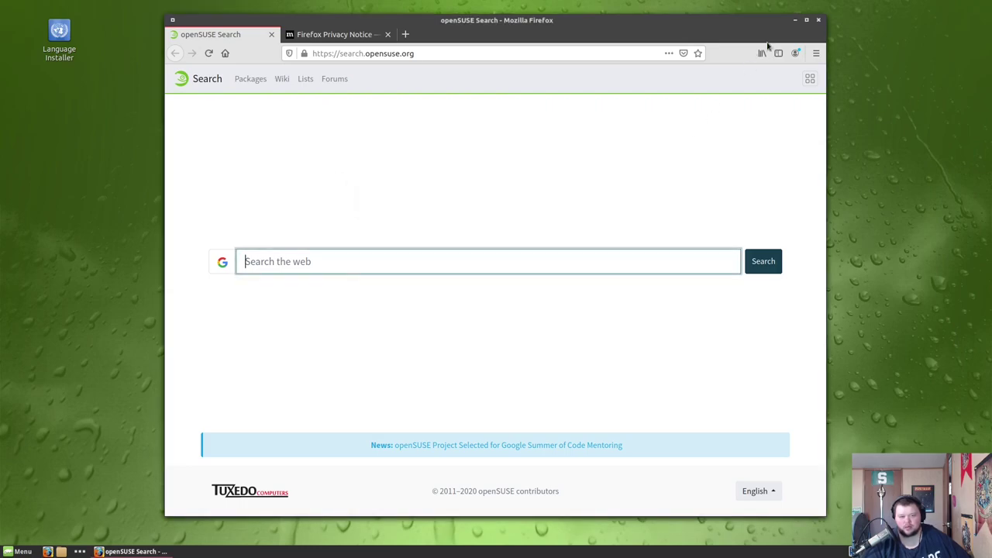
click(816, 24)
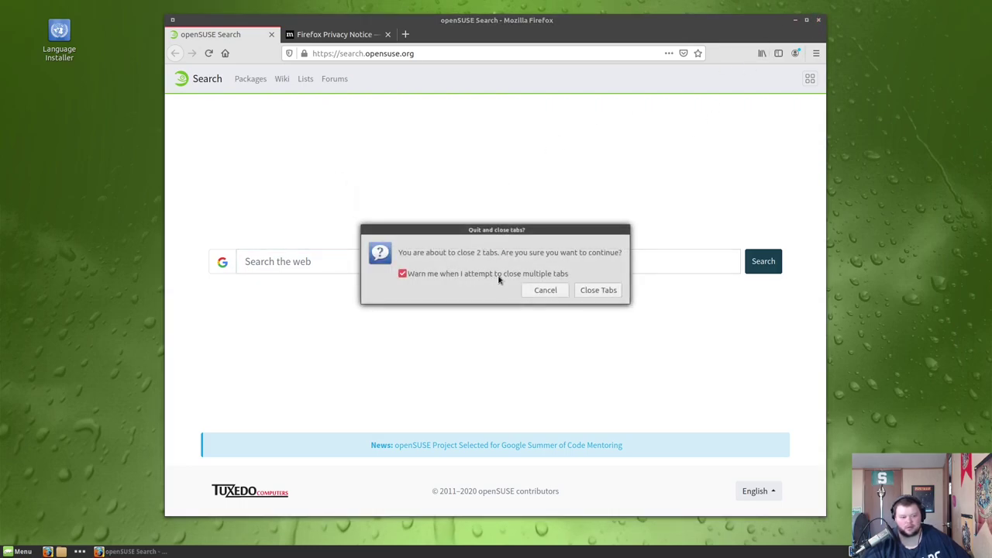
click(595, 291)
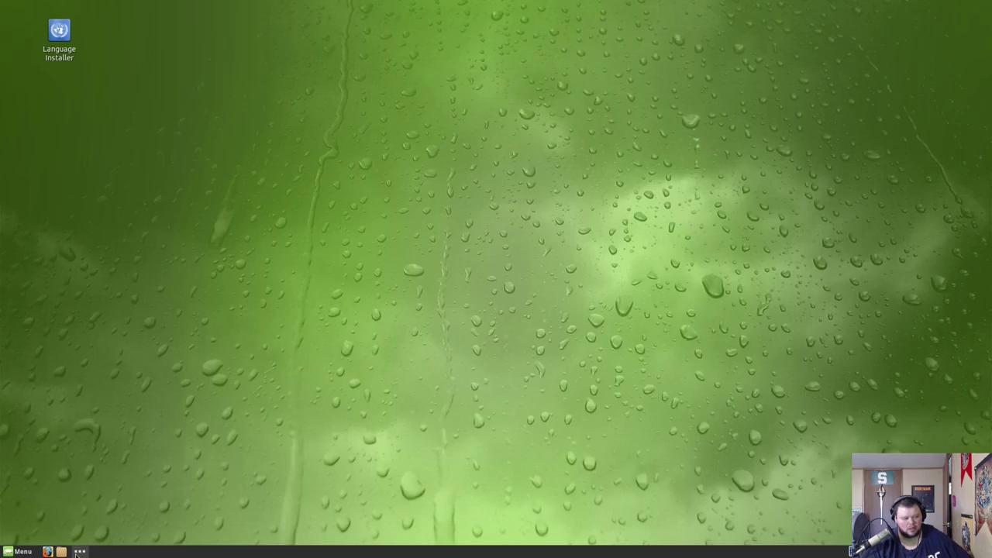
Step: Open a Terminal window from the menu and enlarge its text with Ctrl+=
click(17, 551)
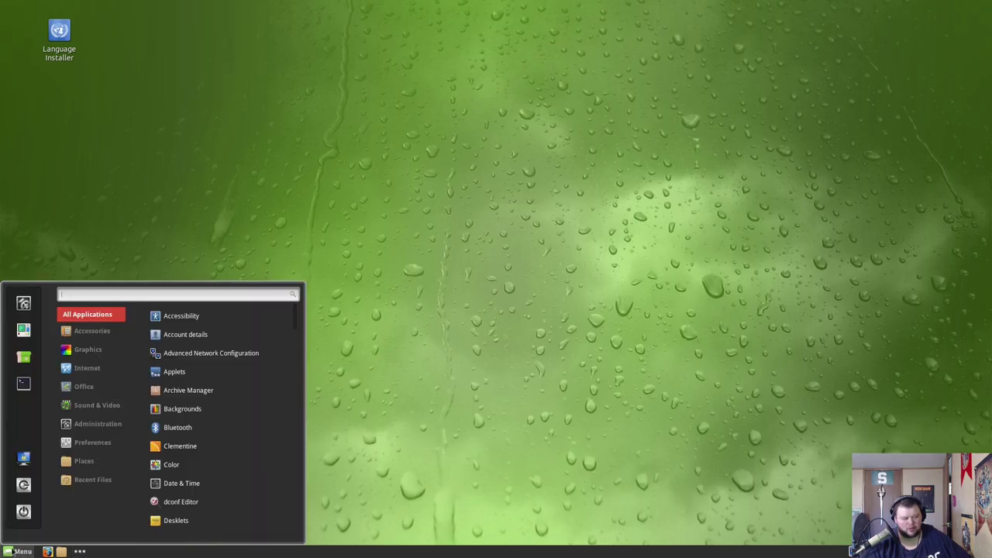
click(24, 383)
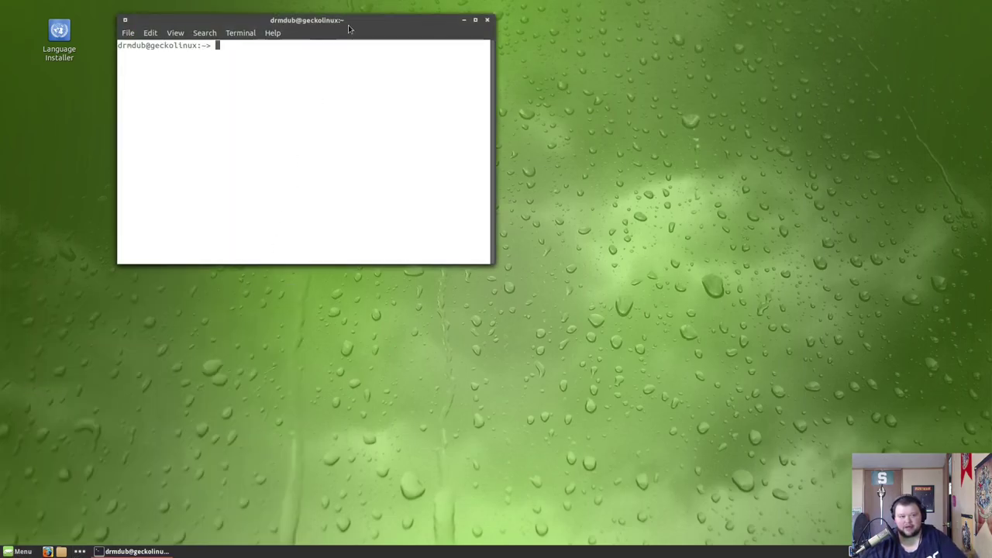
drag(350, 31, 553, 195)
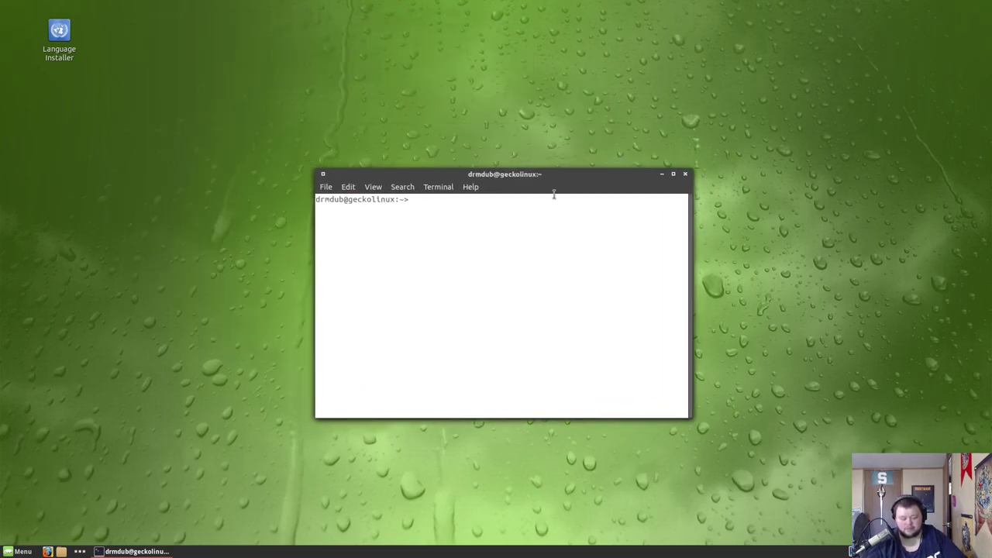
text(===)
key(ctrl+plus)
key(ctrl+plus)
key(ctrl+plus)
key(ctrl+plus)
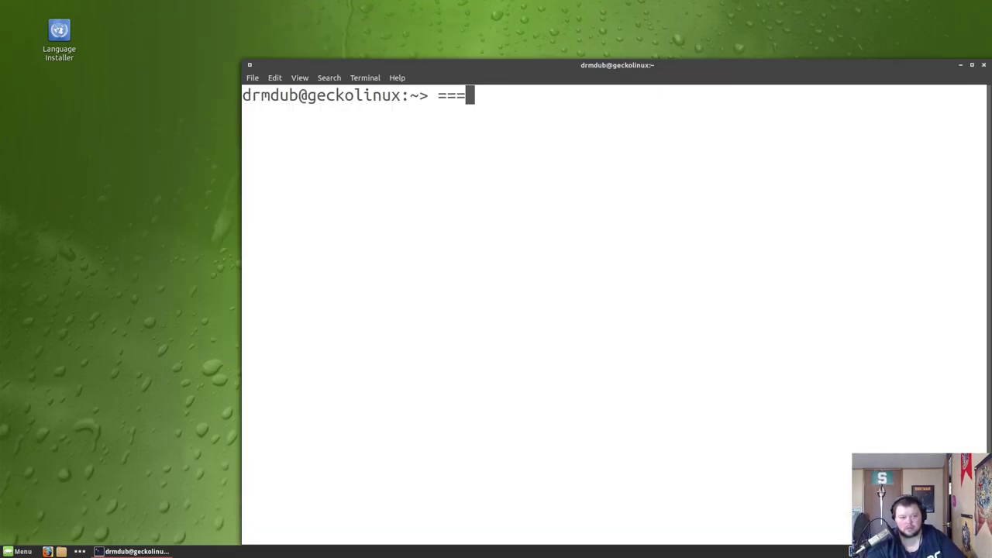
drag(572, 63, 495, 39)
Step: Run free -m to show memory usage in megabytes (601 MB used)
key(BackSpace)
key(BackSpace)
key(BackSpace)
text(free )
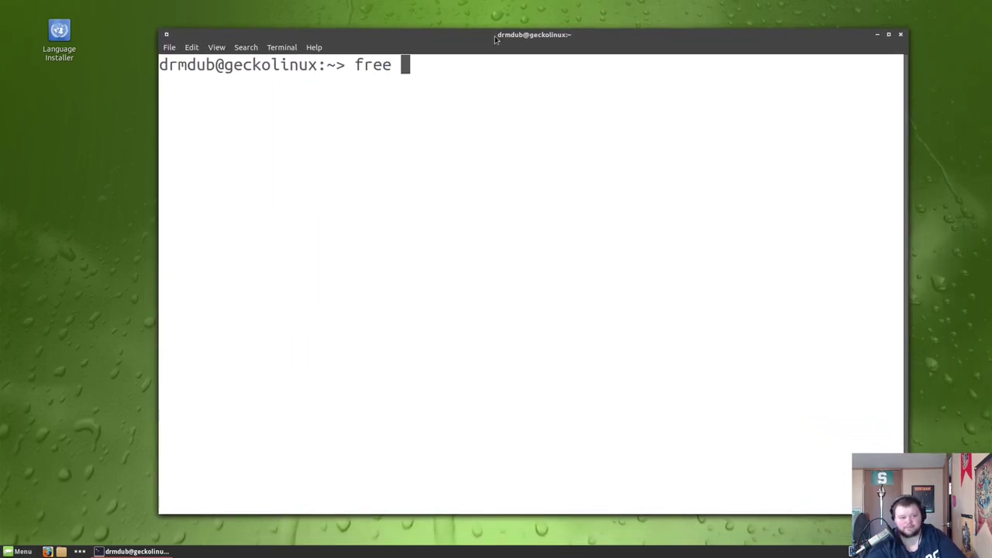
text(-m)
key(Return)
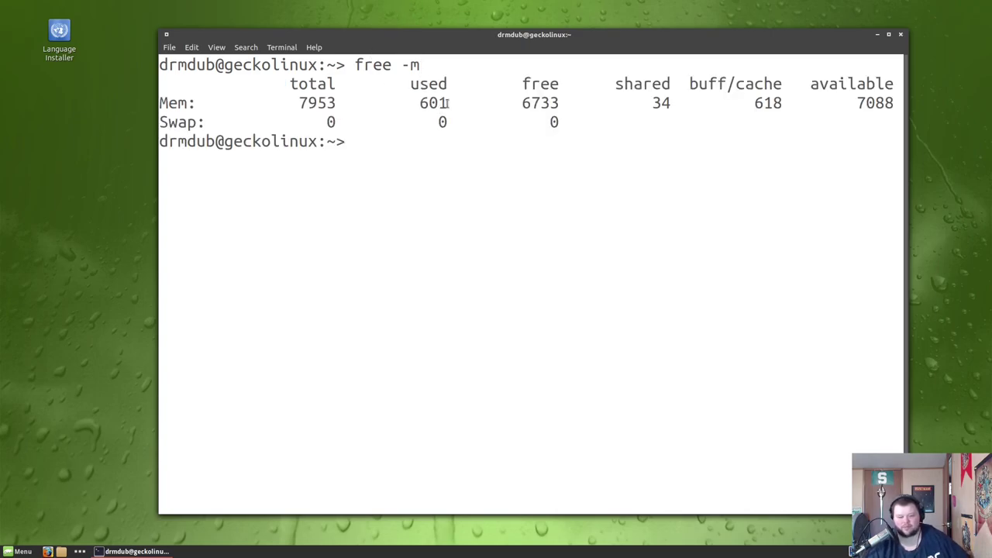
drag(445, 103, 419, 103)
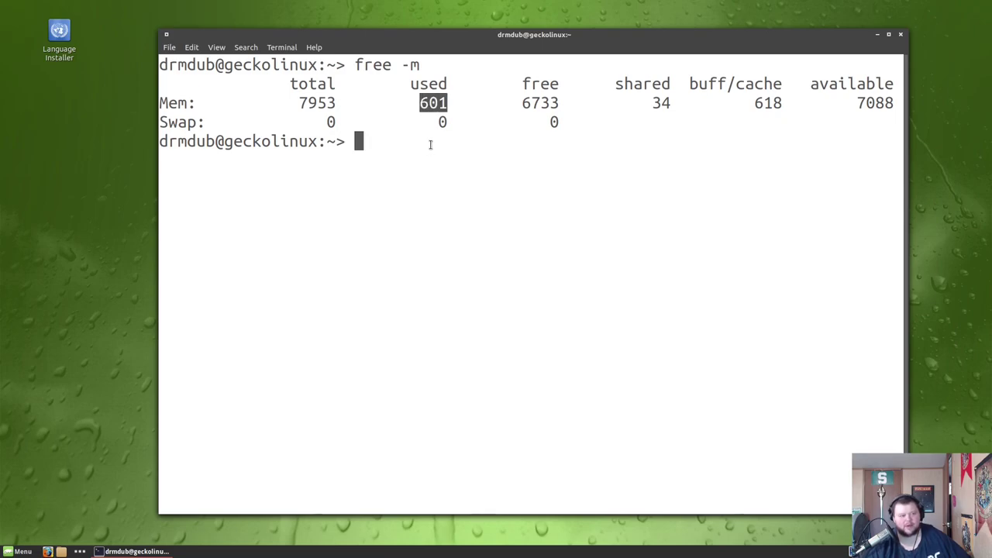
Step: Run uname -a to show kernel 5.3.18-lp152.57-default details, then type htop
text(uname -a)
key(Return)
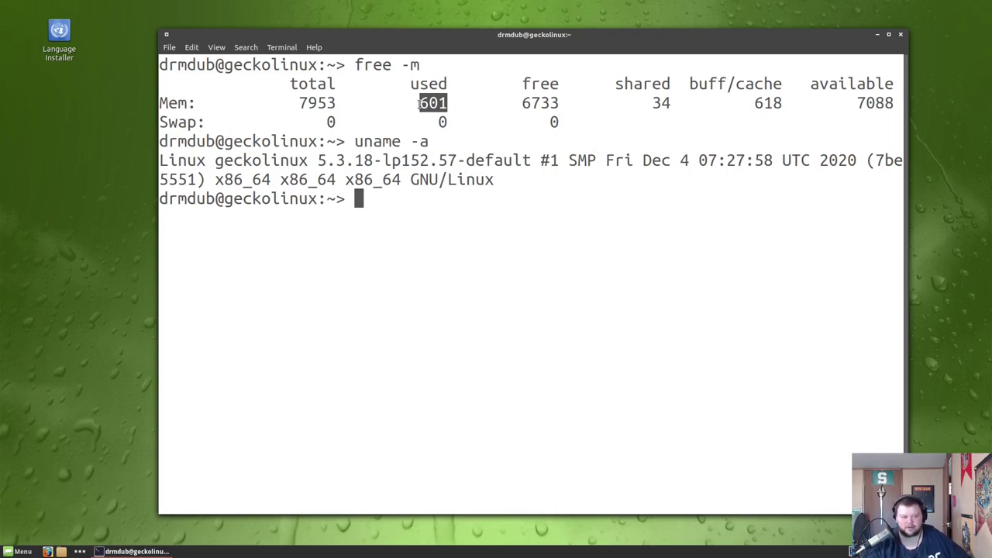
text(ht)
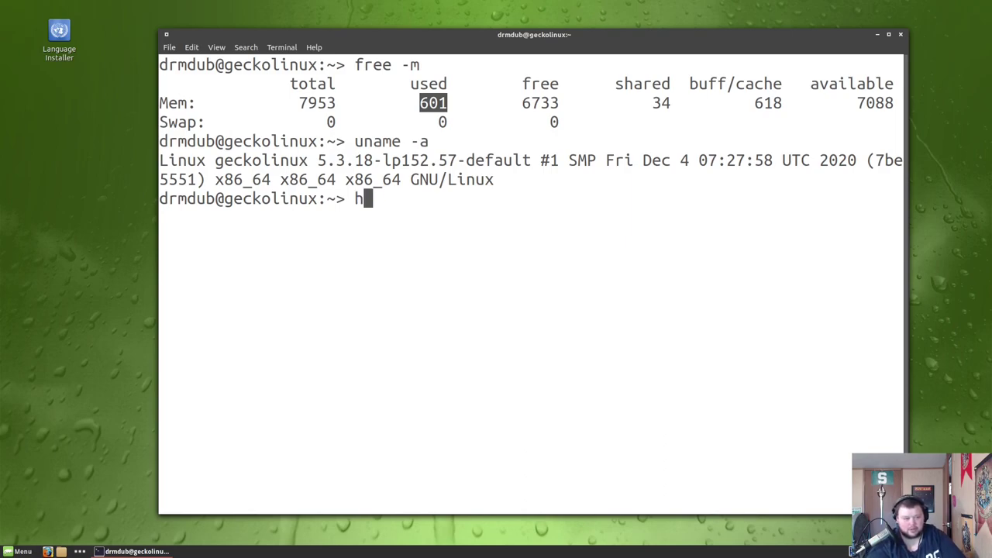
text(op)
Step: Try running htop, find it missing, and clear the screen
key(Return)
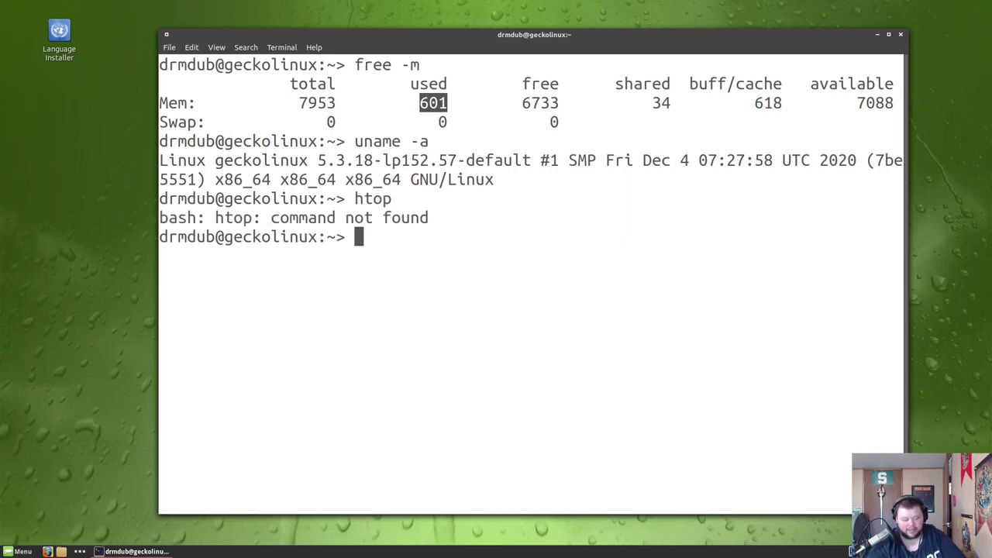
text(clear)
key(Return)
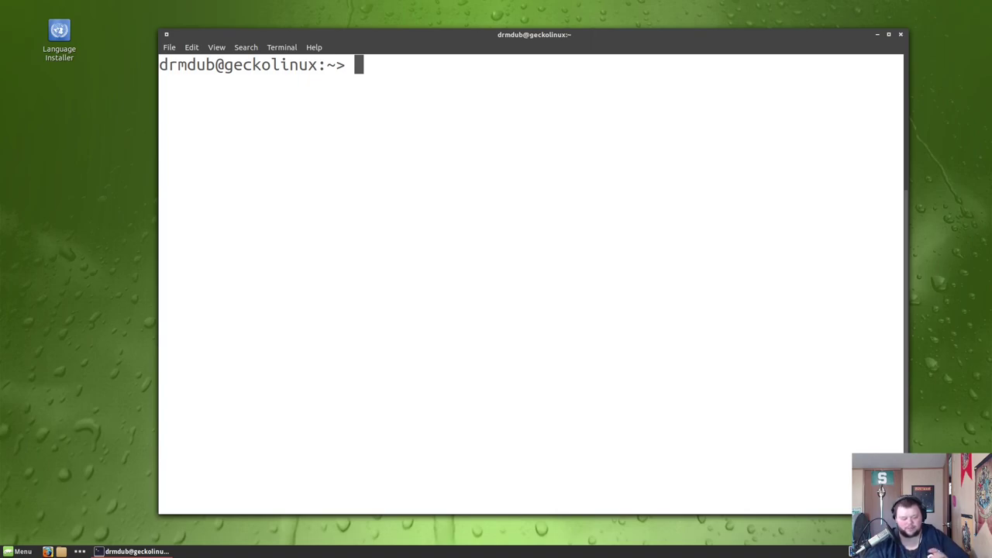
Step: Install htop via 'sudo zypper install htop', supplying the root password
text(zypp)
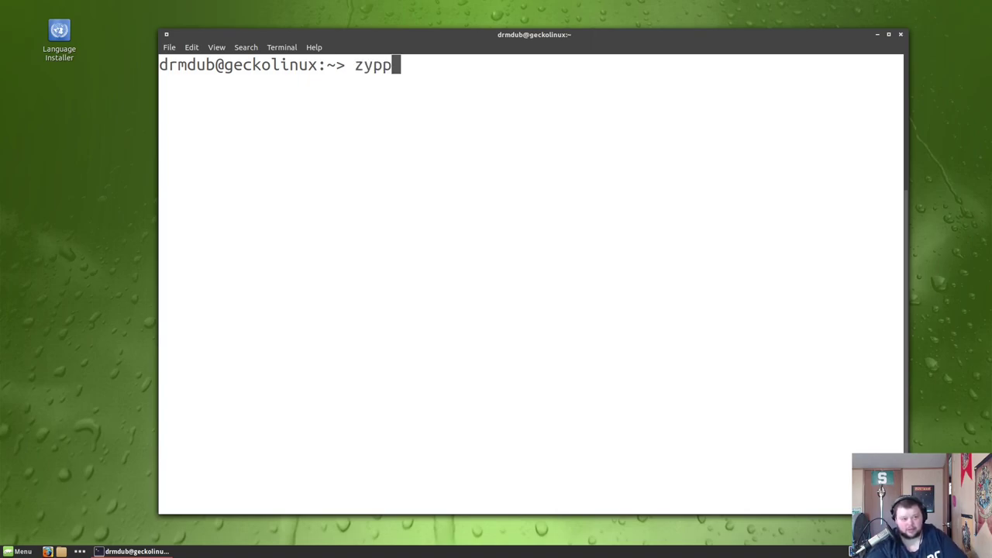
text(er)
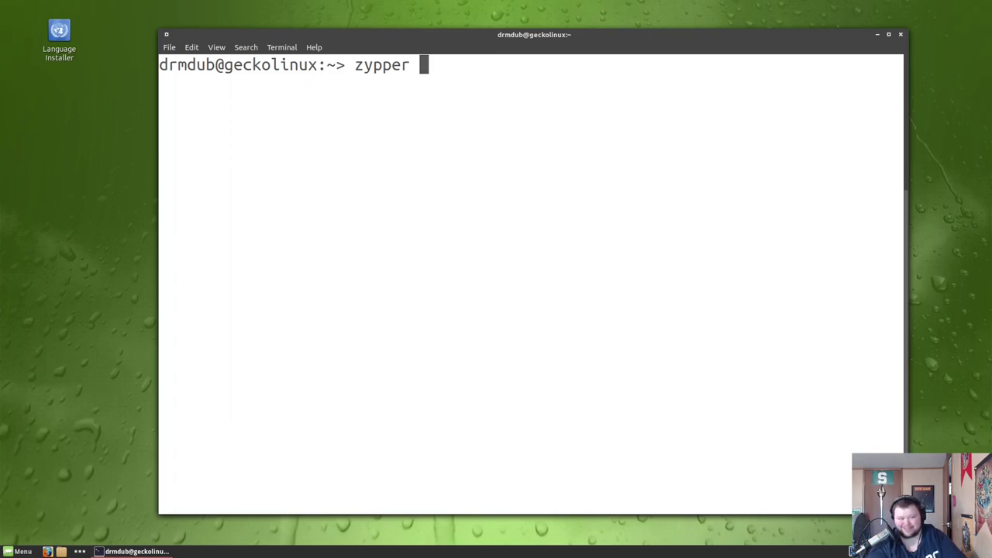
text(install hjt)
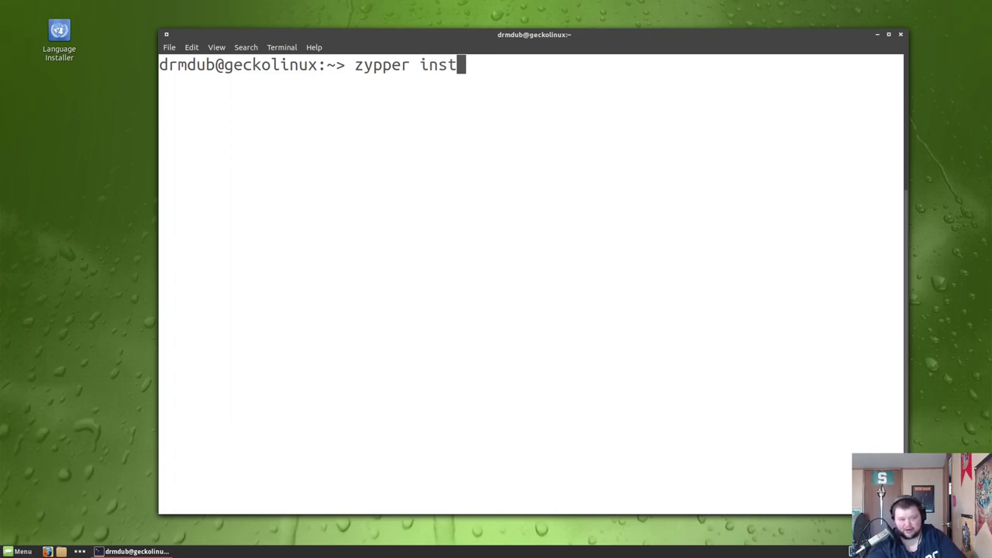
key(BackSpace)
key(BackSpace)
text(top)
key(Return)
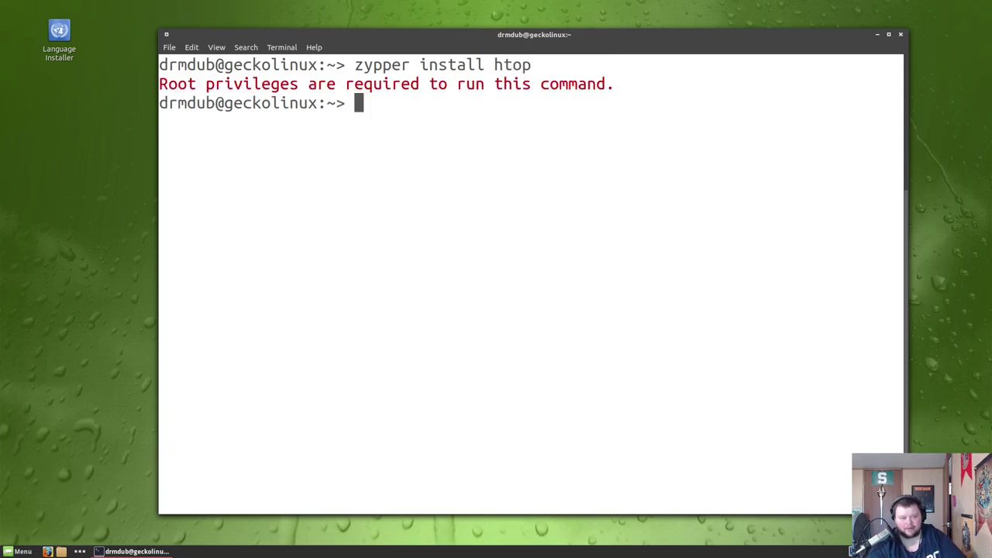
text(sudo !!)
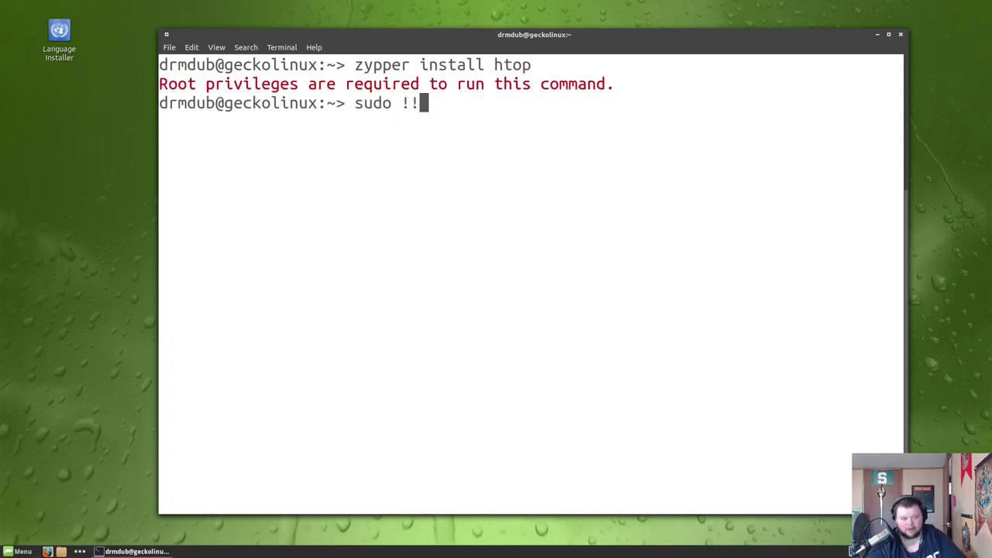
key(Return)
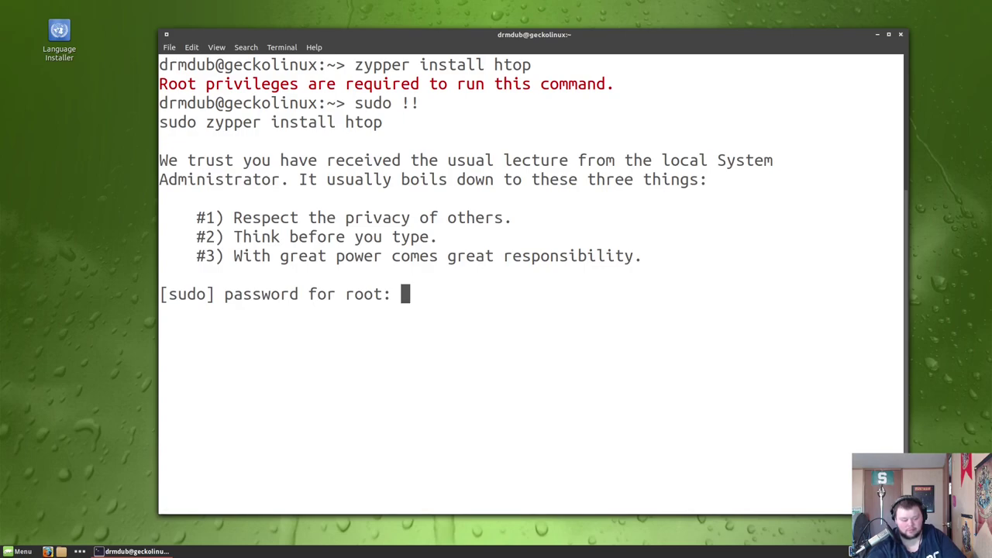
key(Return)
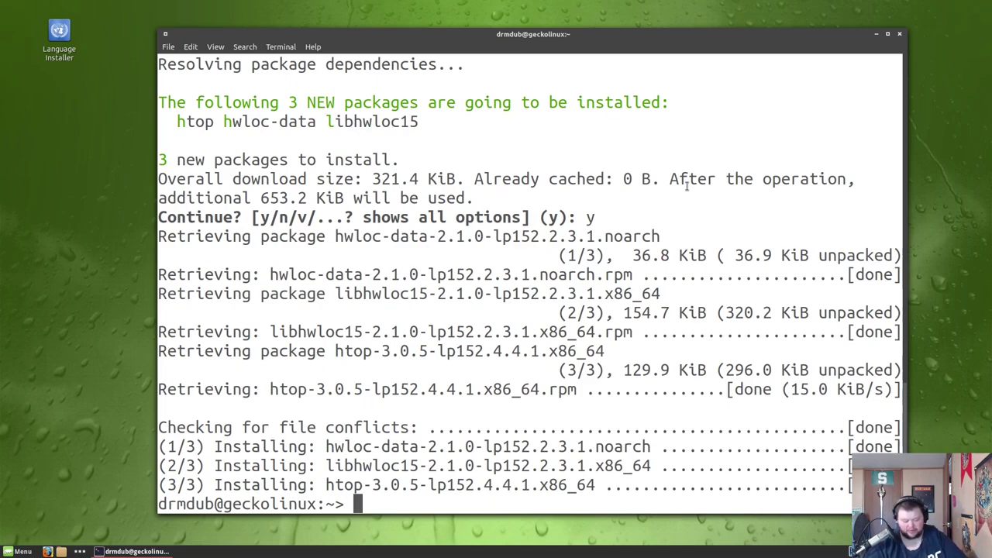
Step: Launch htop in a widened terminal, sort processes by MEM%, then quit with q
text(htop)
key(Return)
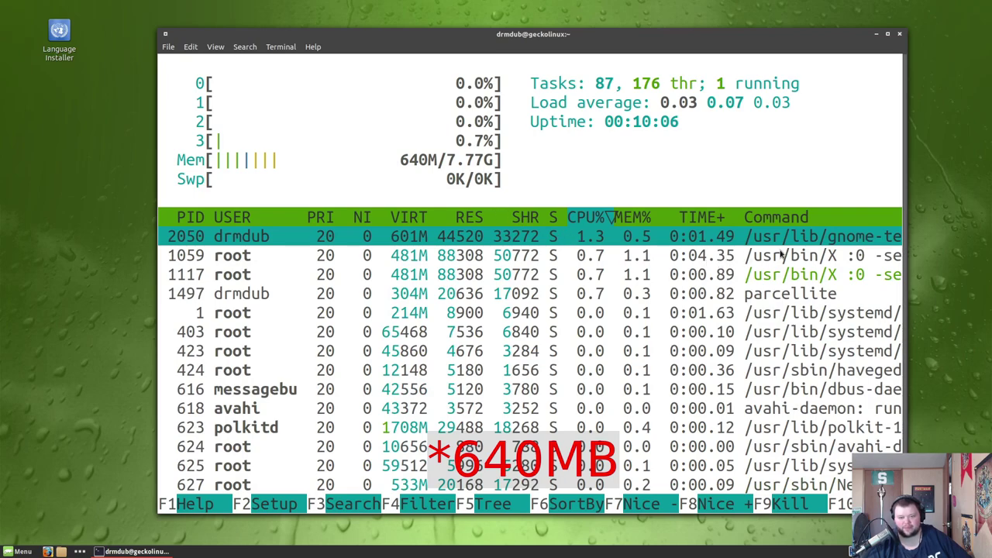
drag(612, 35, 457, 34)
drag(752, 31, 924, 13)
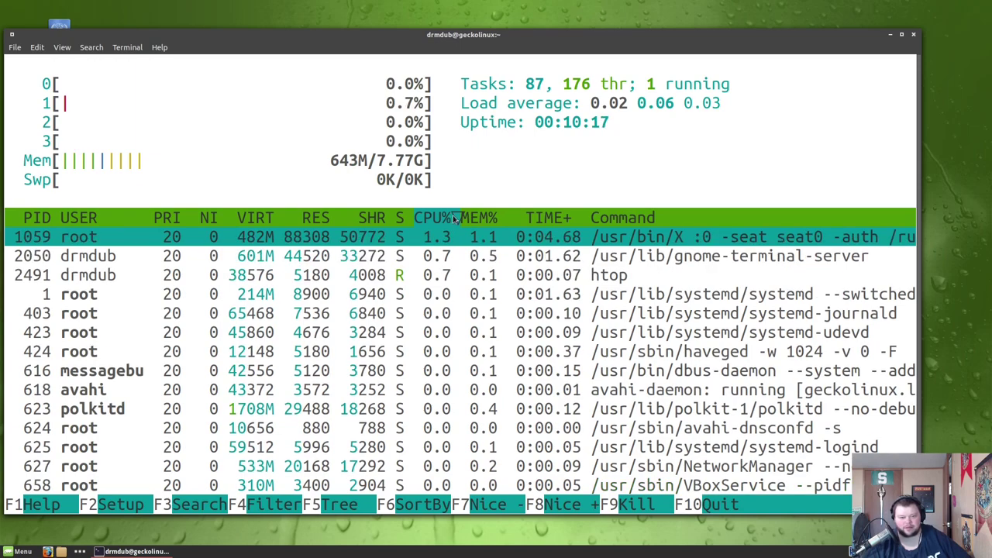
click(482, 219)
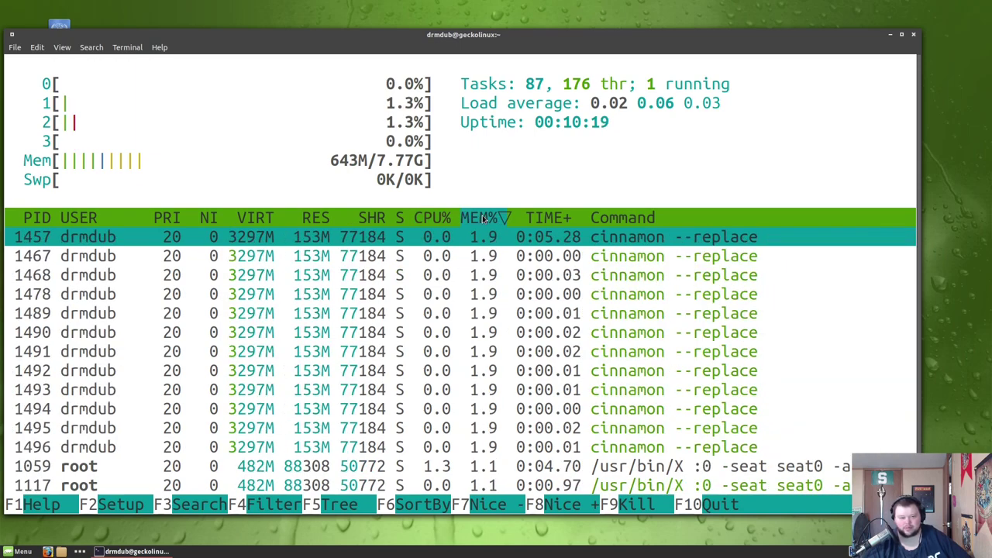
drag(698, 38, 730, 42)
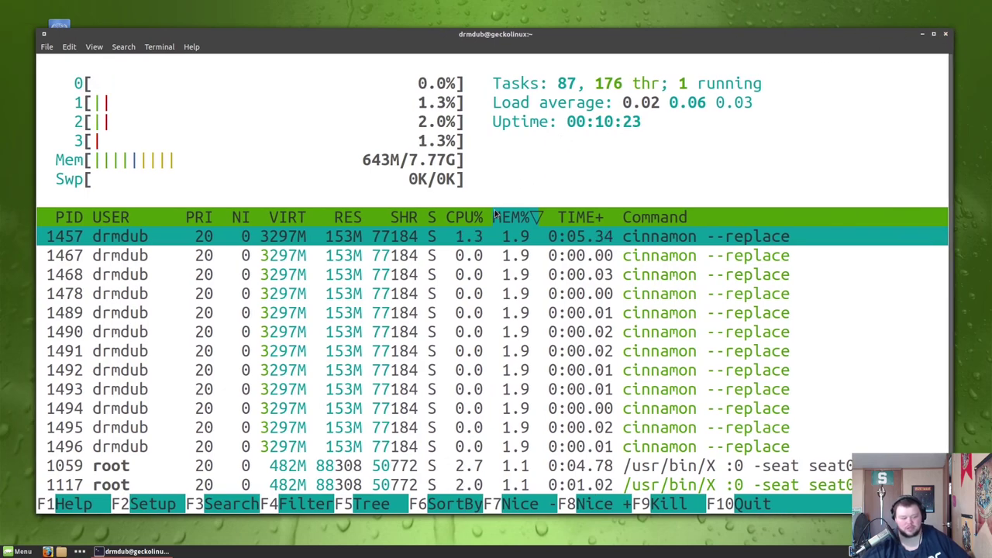
key(q)
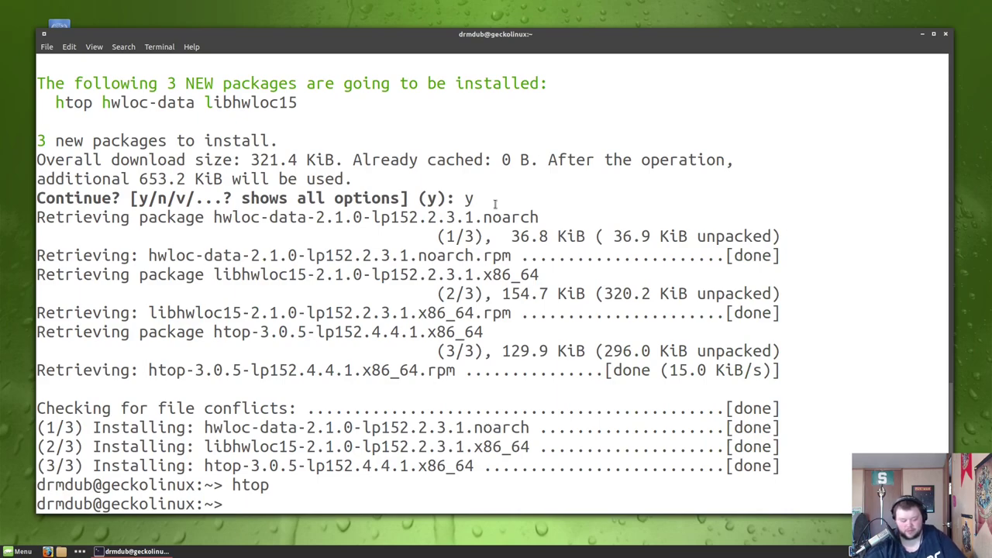
Step: Run 'sudo zypper install gimp' in the terminal
text(sudo zyp)
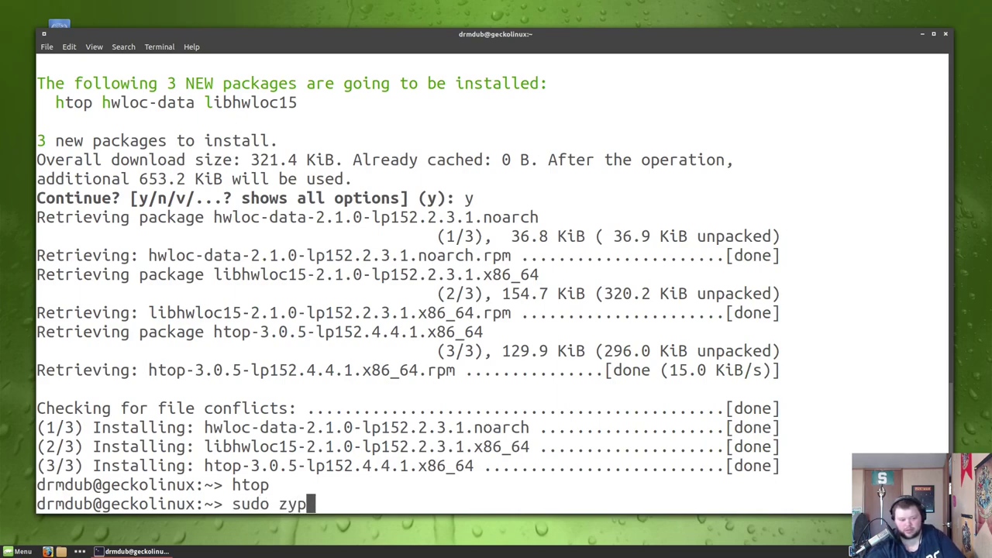
text(p)
key(BackSpace)
key(BackSpace)
text(pper)
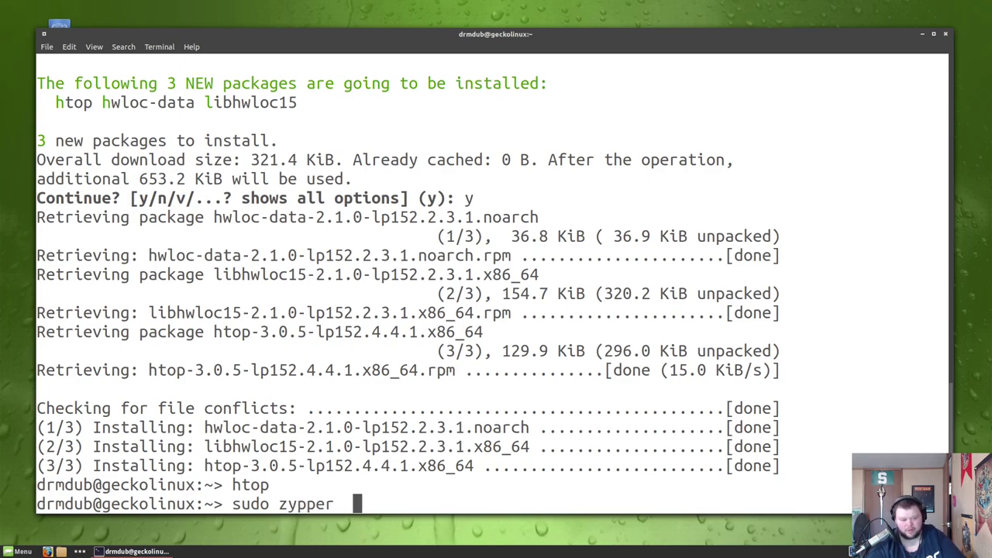
key(BackSpace)
text(instll)
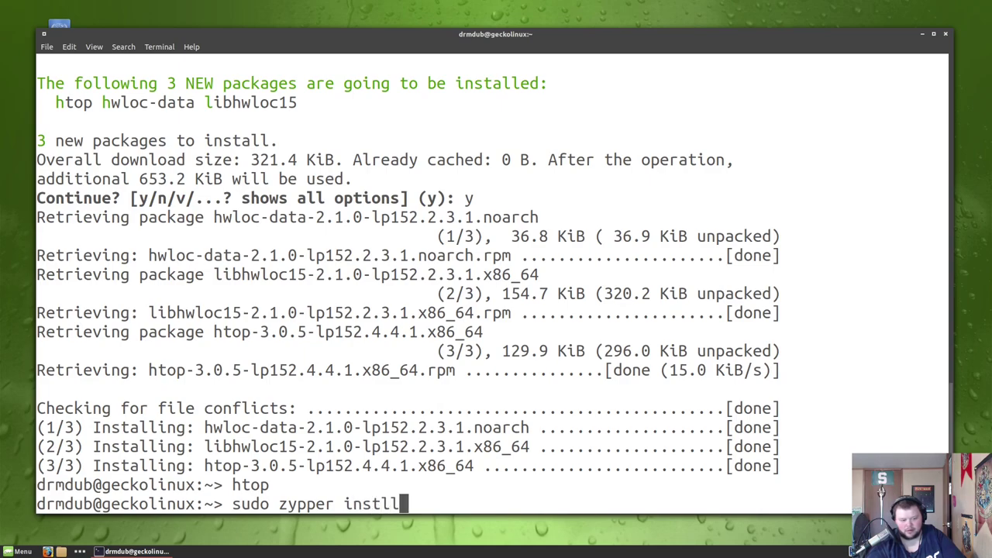
key(BackSpace)
key(BackSpace)
key(BackSpace)
text(tall )
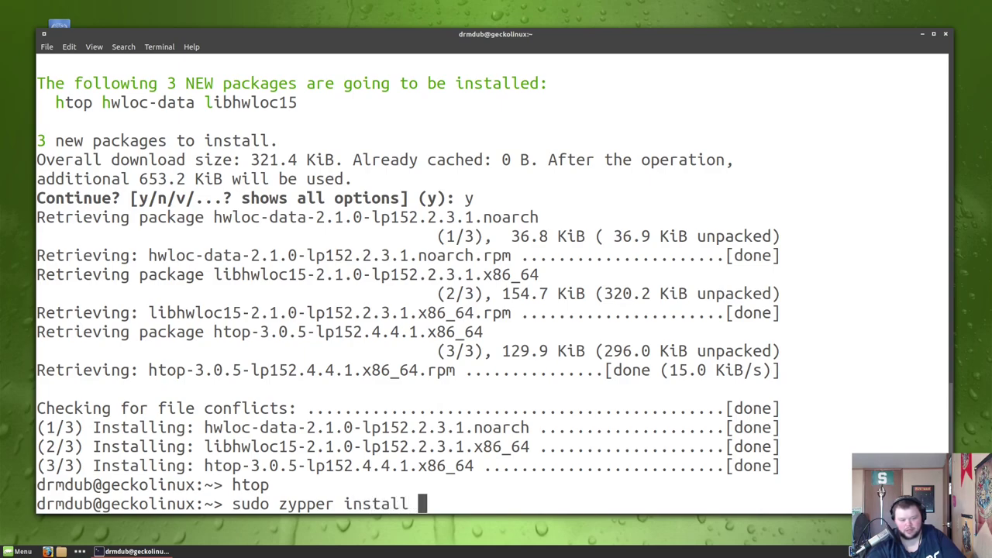
text(gimp)
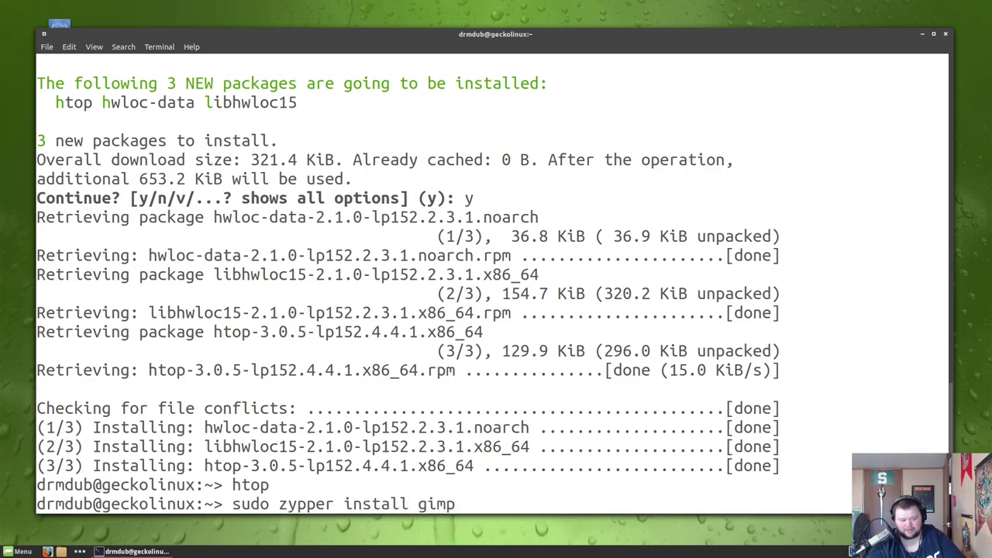
key(Return)
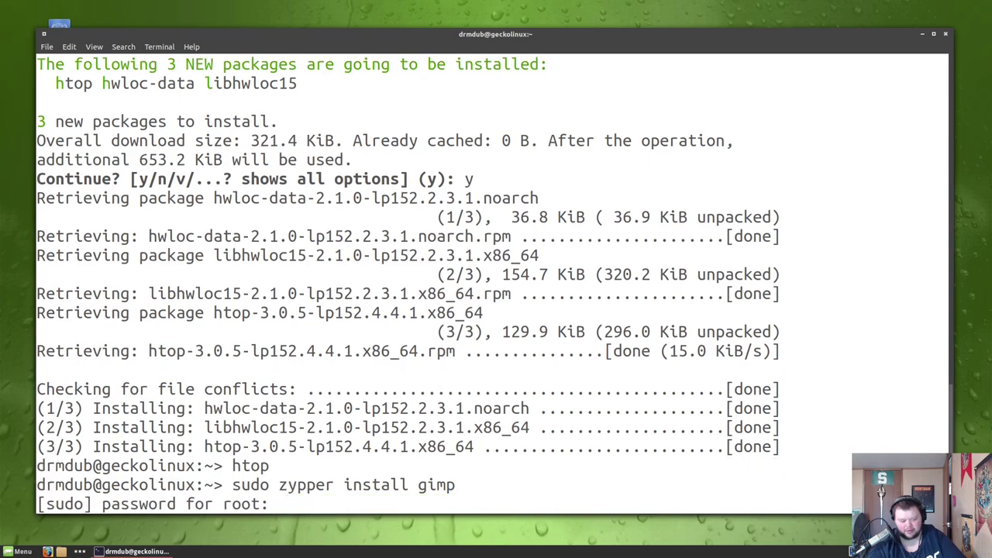
Step: Enter the root password and confirm installing the 24 new packages
key(Return)
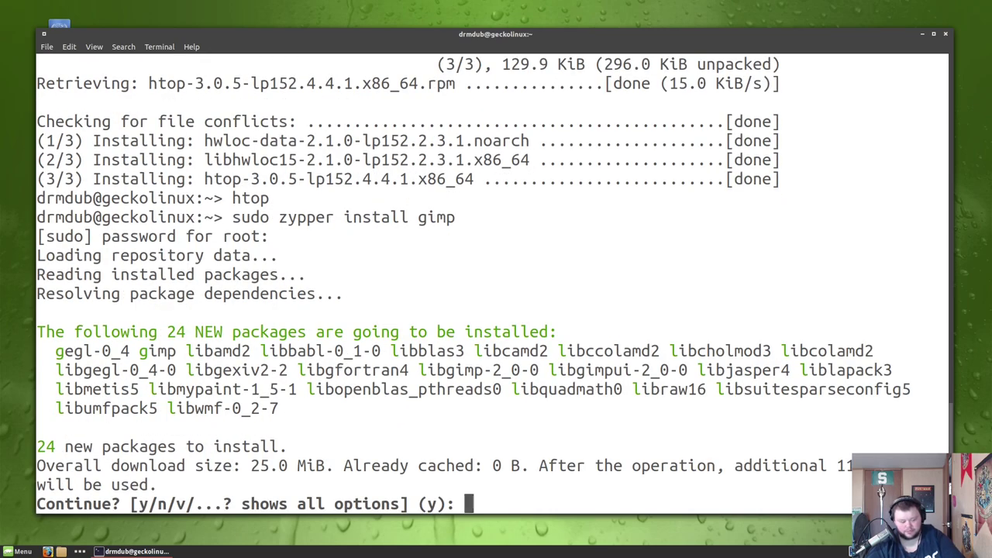
text(y)
key(Return)
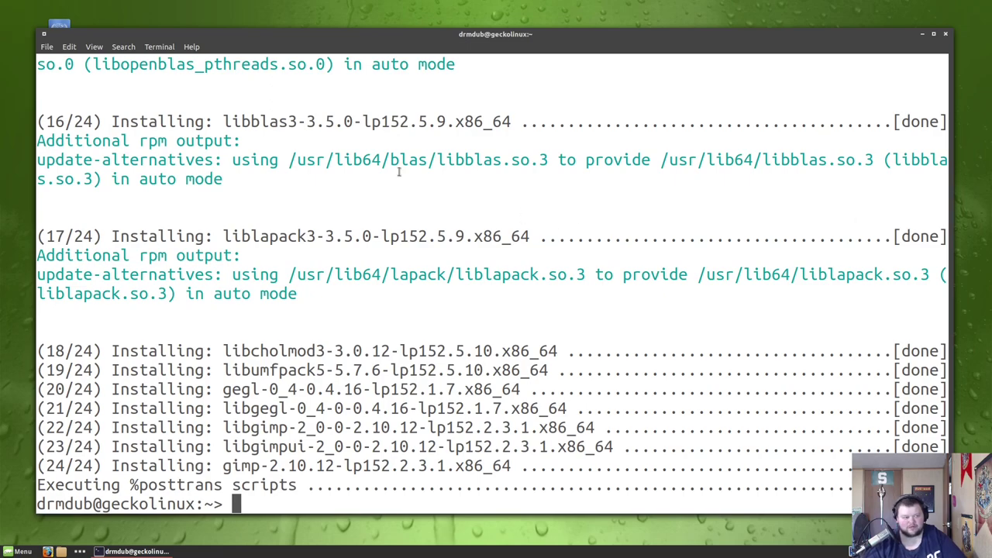
click(947, 37)
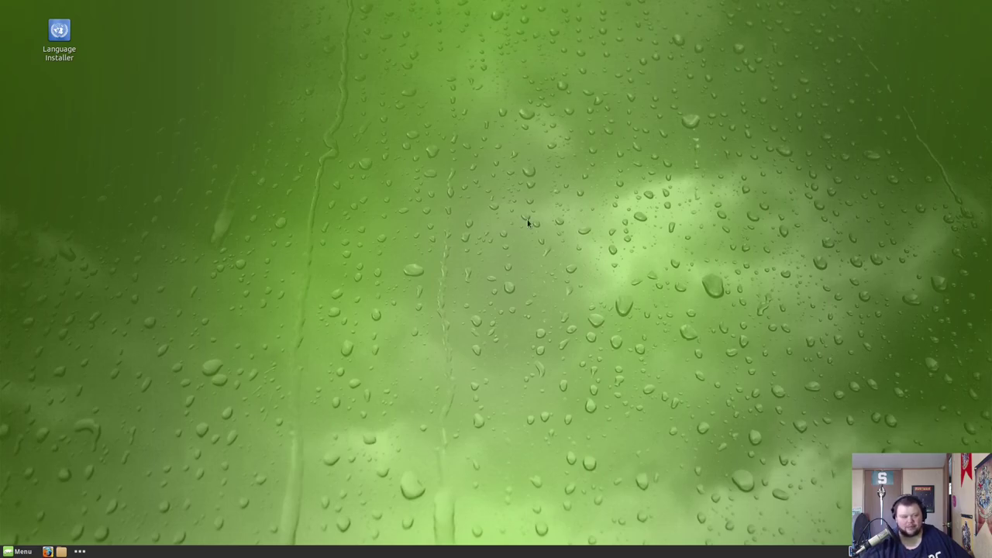
click(14, 550)
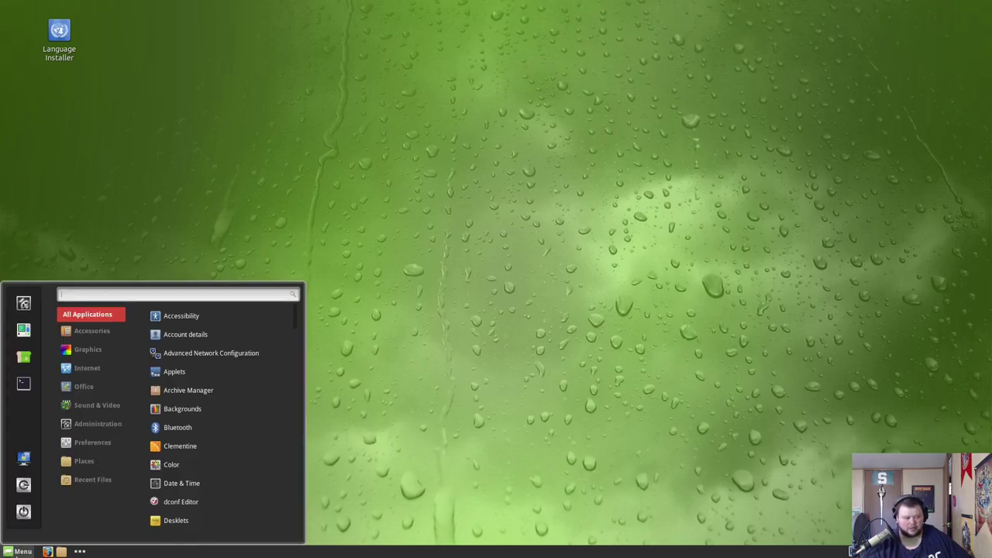
mouse_move(104, 339)
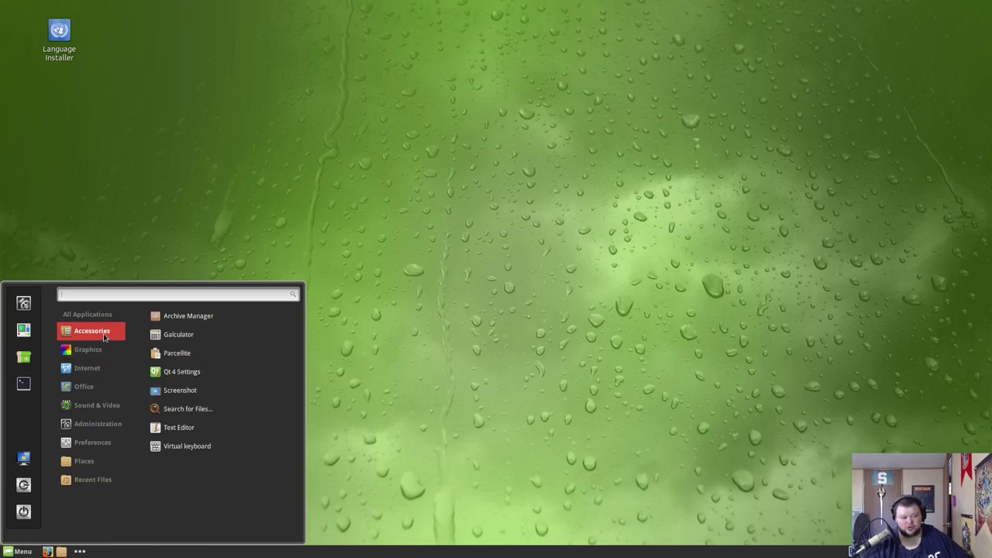
click(193, 428)
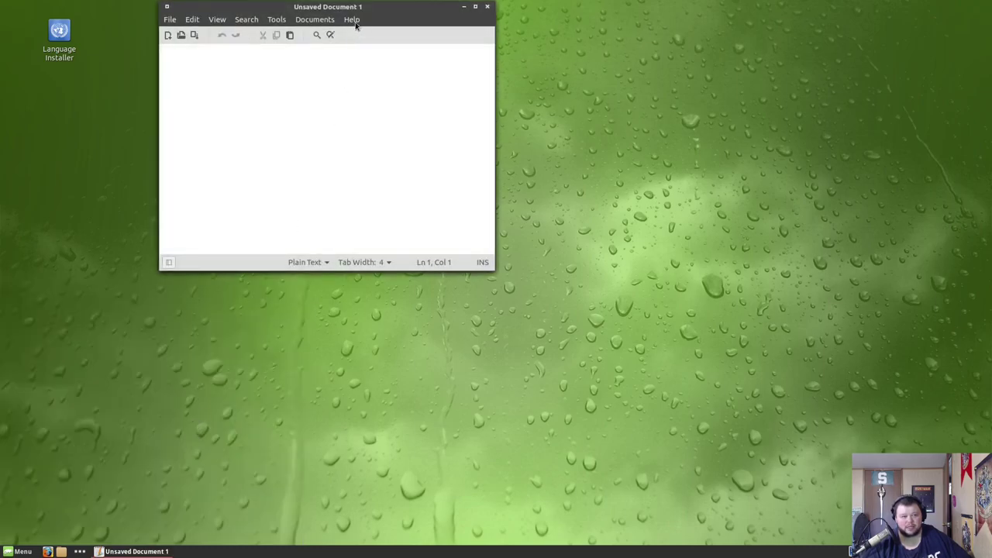
click(353, 21)
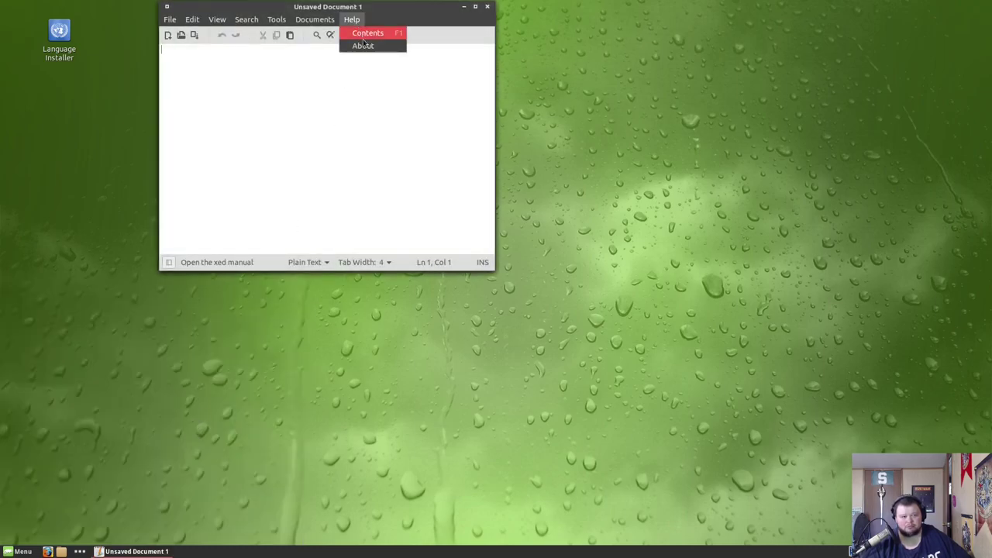
click(362, 45)
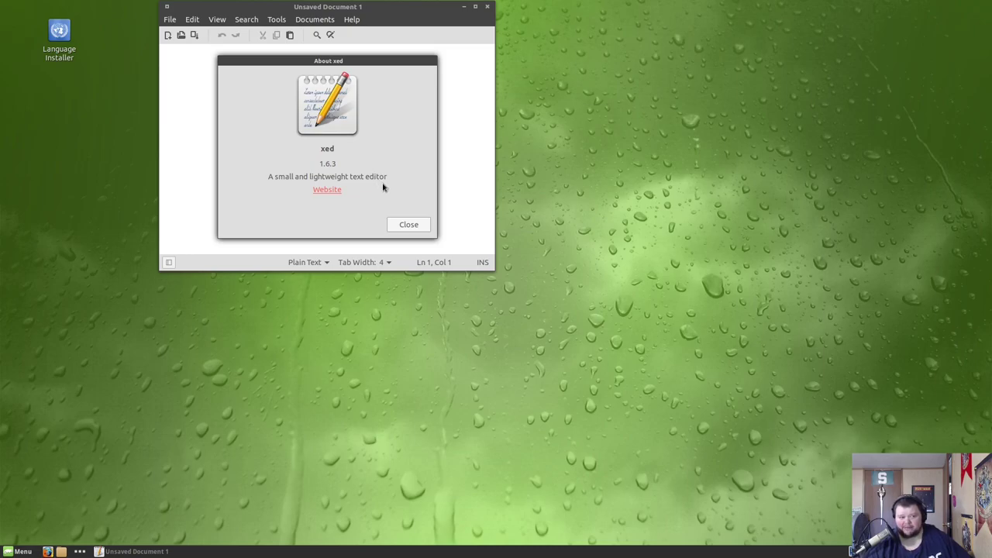
click(405, 224)
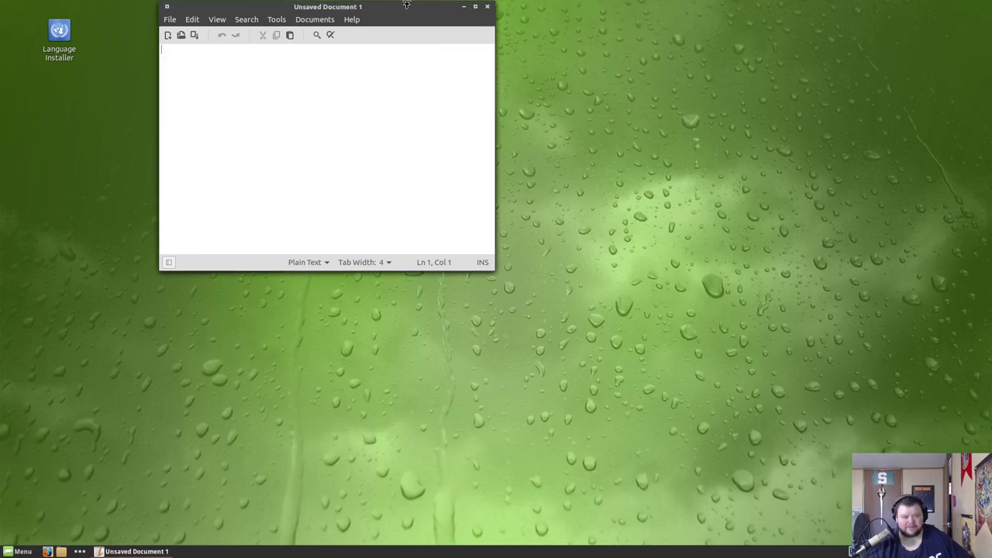
drag(404, 6, 509, 64)
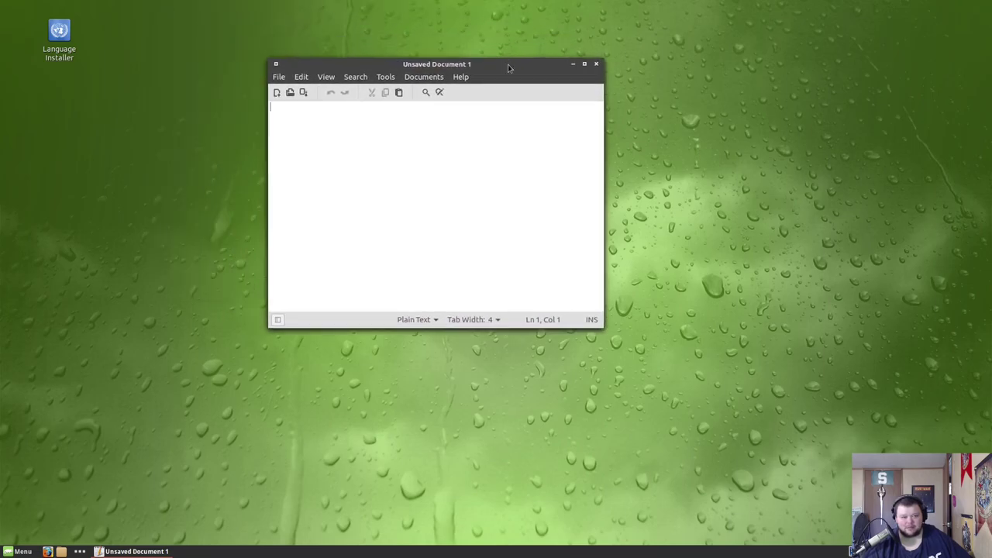
click(596, 64)
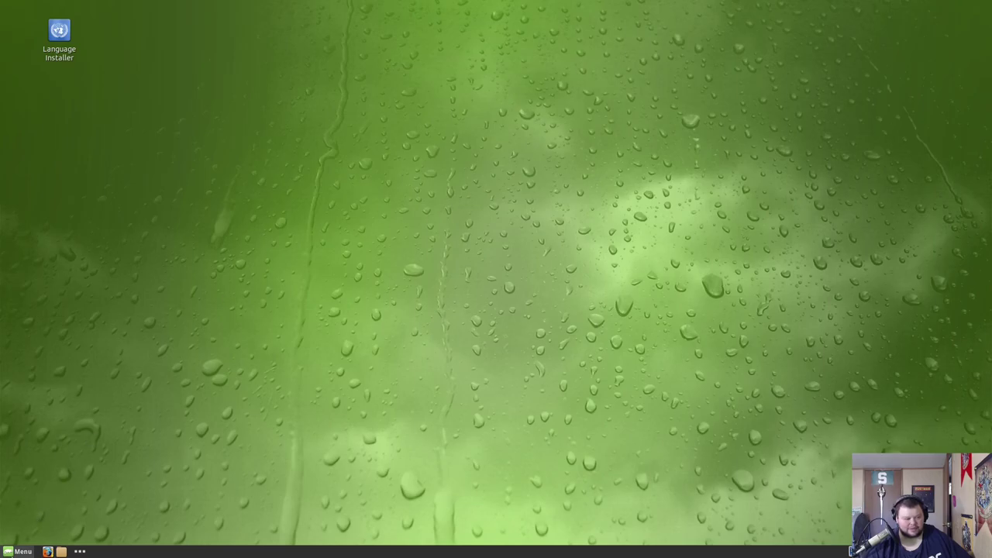
Step: Launch the Screenshot tool from Accessories, then cancel it without capturing
click(17, 551)
mouse_move(99, 339)
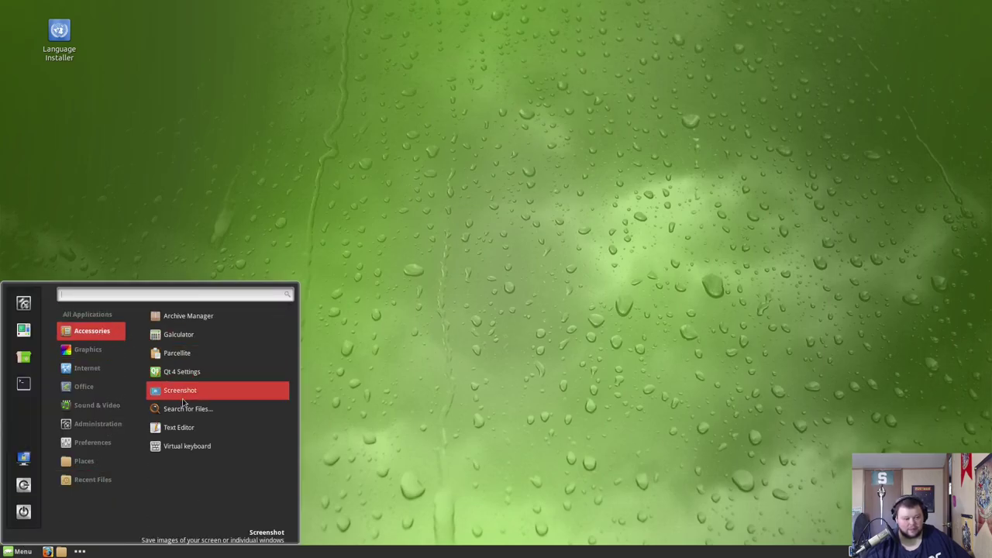
click(184, 393)
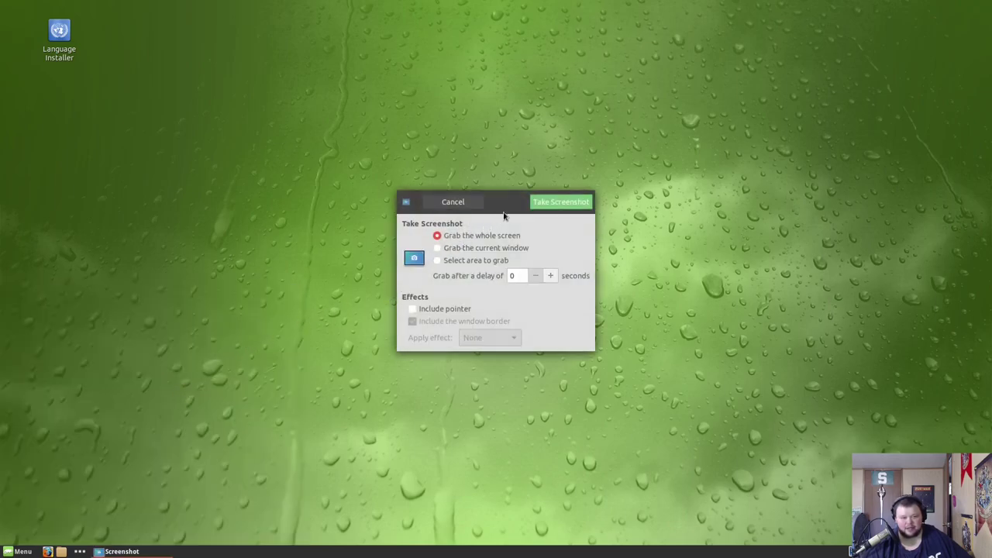
drag(513, 202, 495, 211)
click(436, 210)
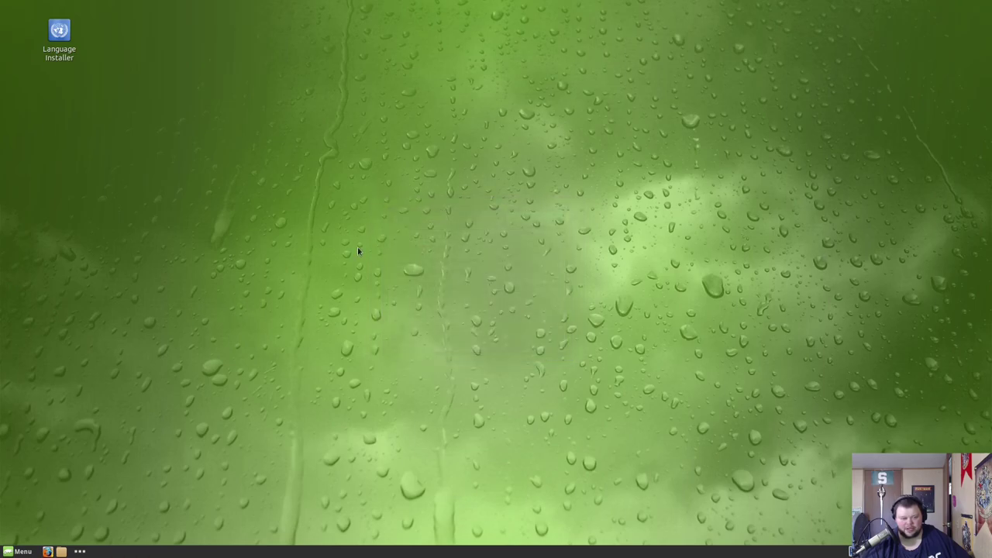
Step: Browse the menu categories to Administration and scroll through its YaST tools
click(18, 551)
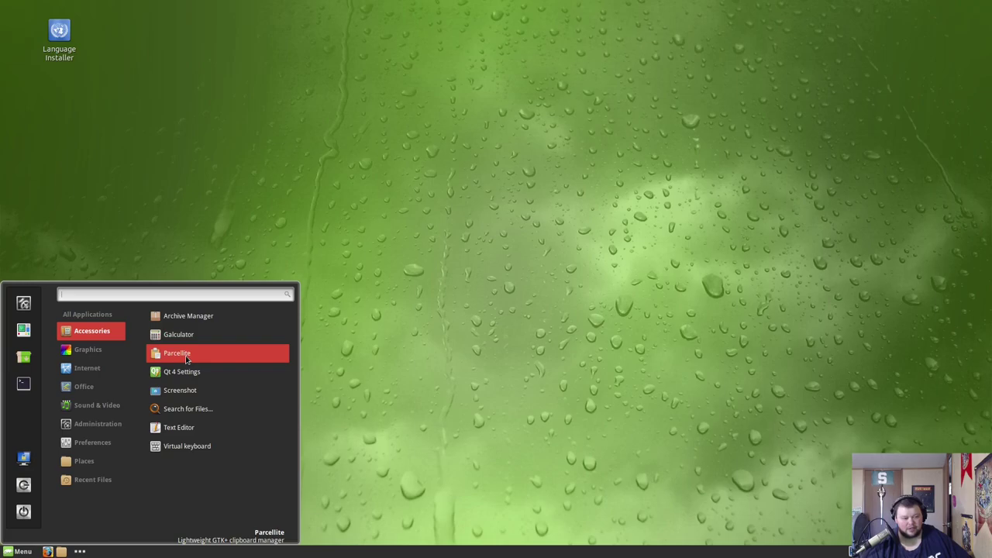
mouse_move(103, 353)
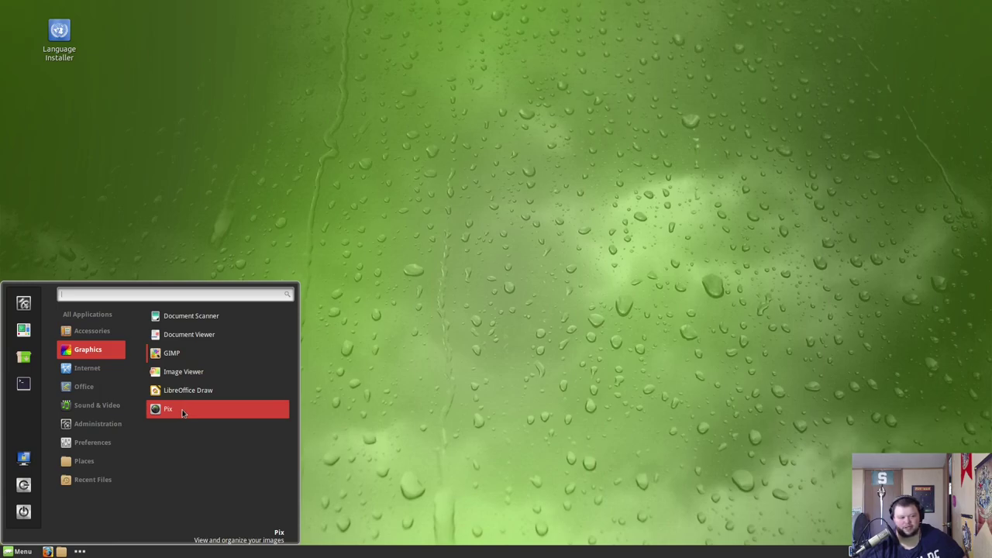
mouse_move(95, 374)
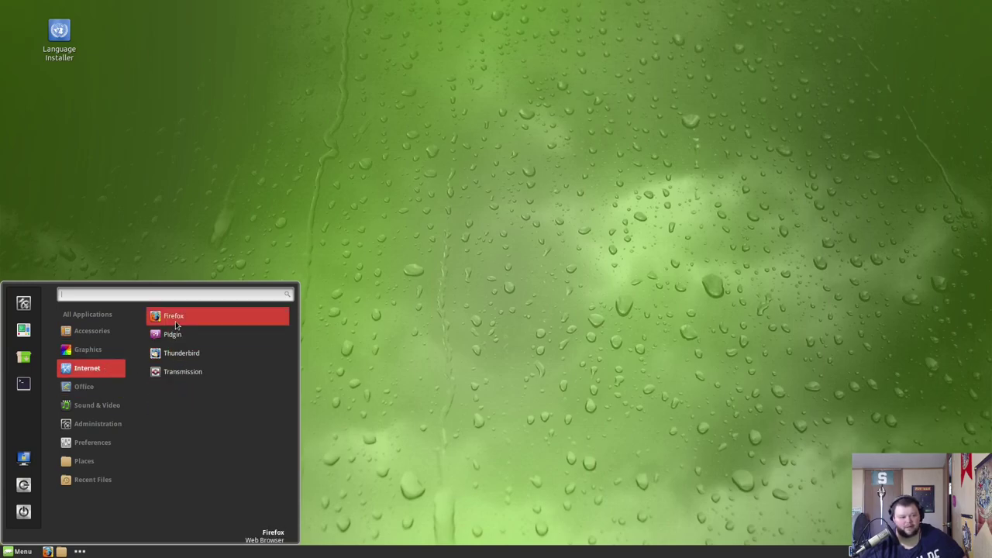
mouse_move(108, 389)
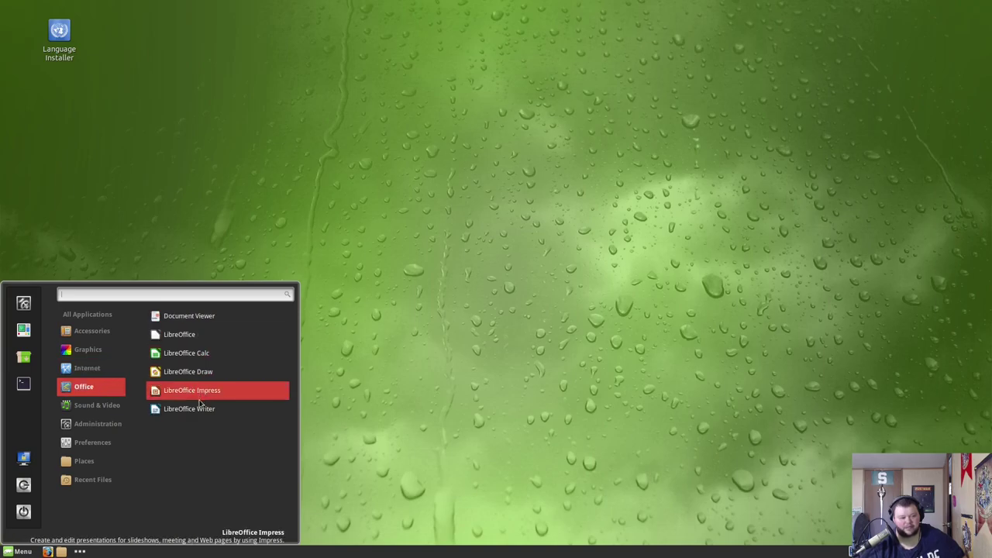
mouse_move(105, 406)
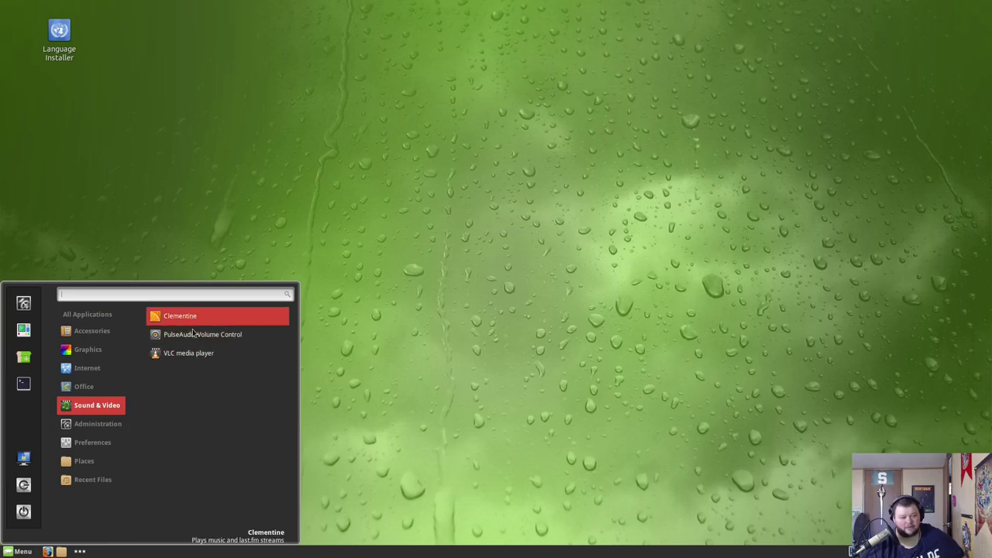
mouse_move(101, 426)
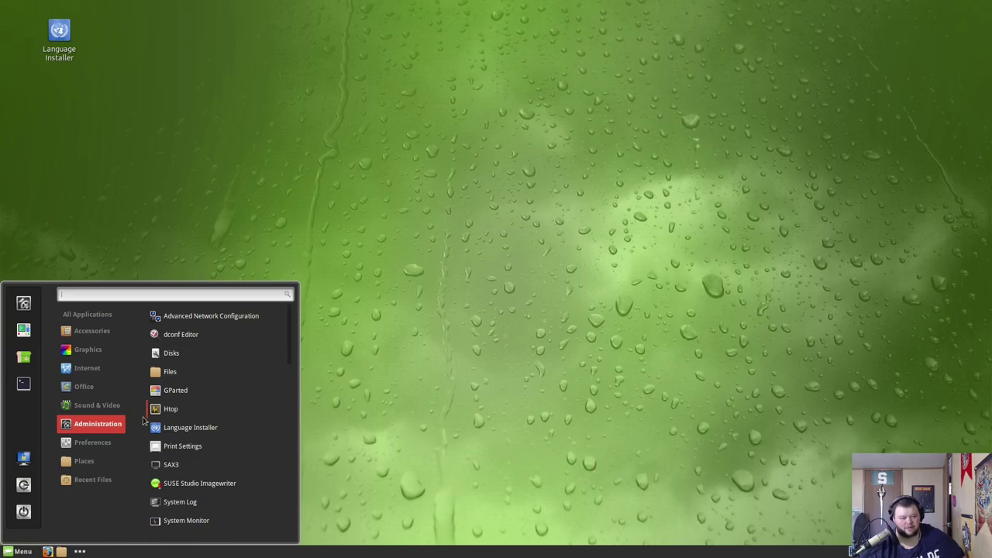
scroll(225, 434, down, 3)
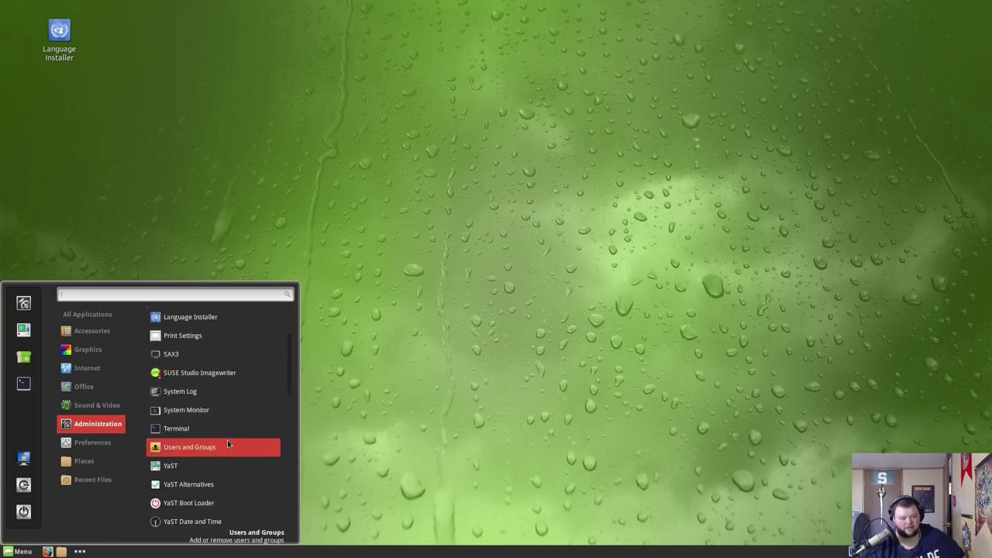
scroll(228, 441, down, 2)
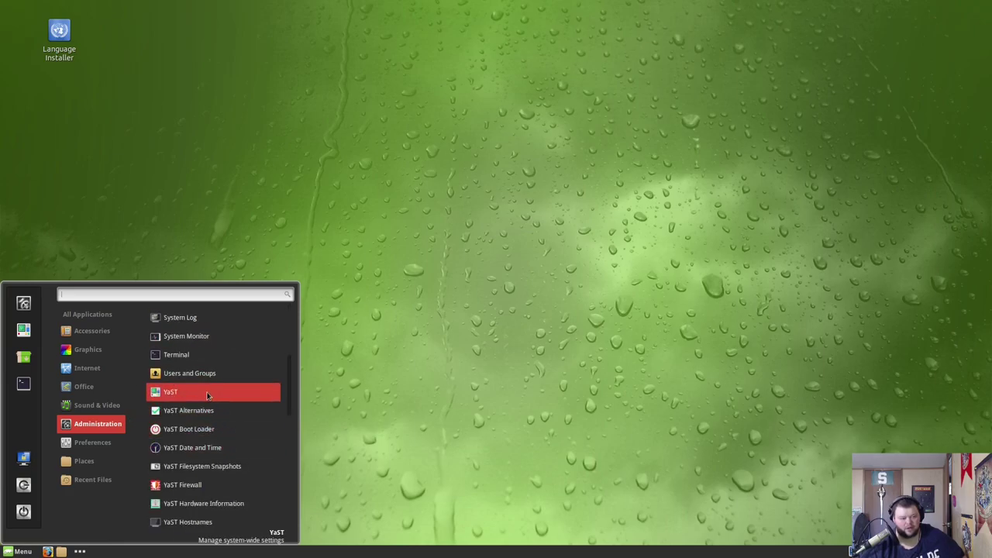
click(186, 362)
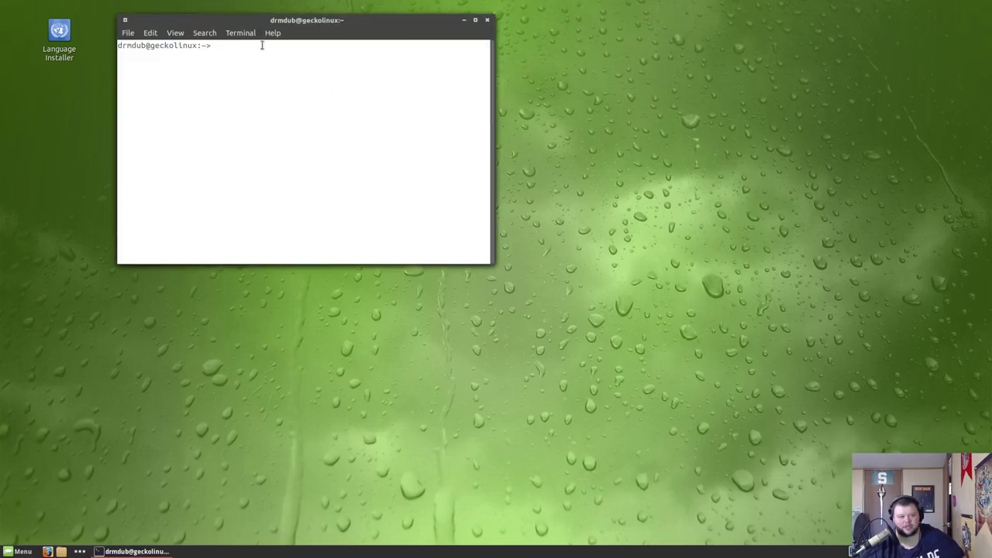
click(271, 35)
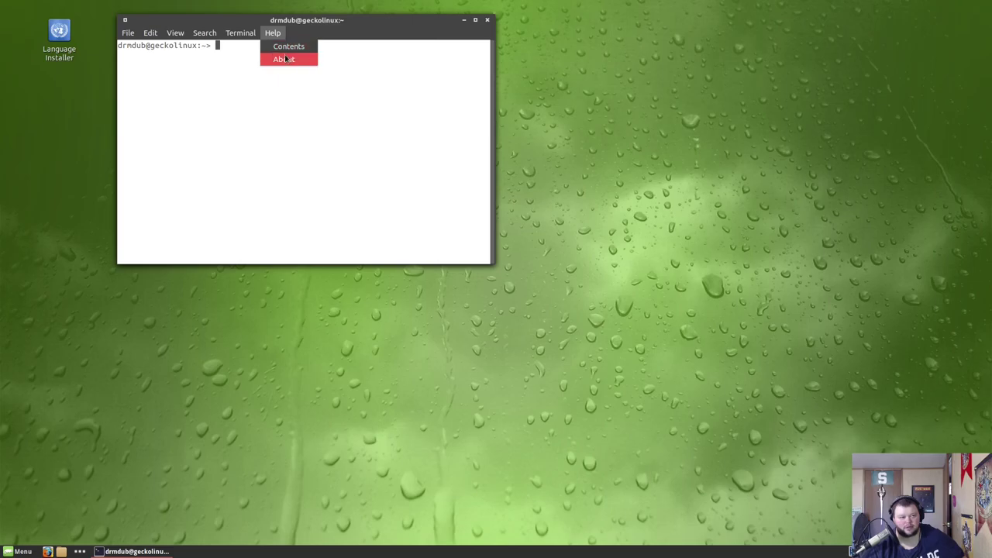
click(285, 59)
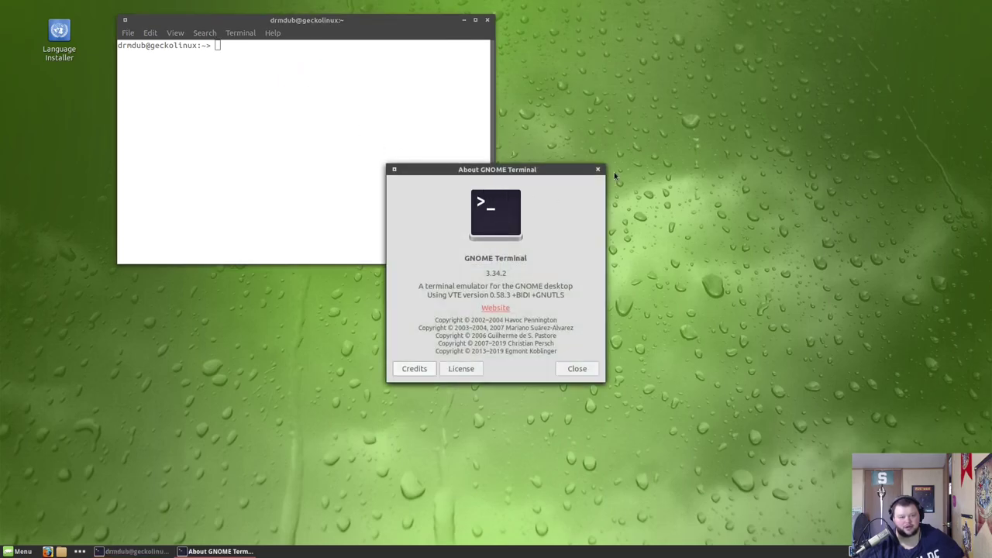
click(599, 169)
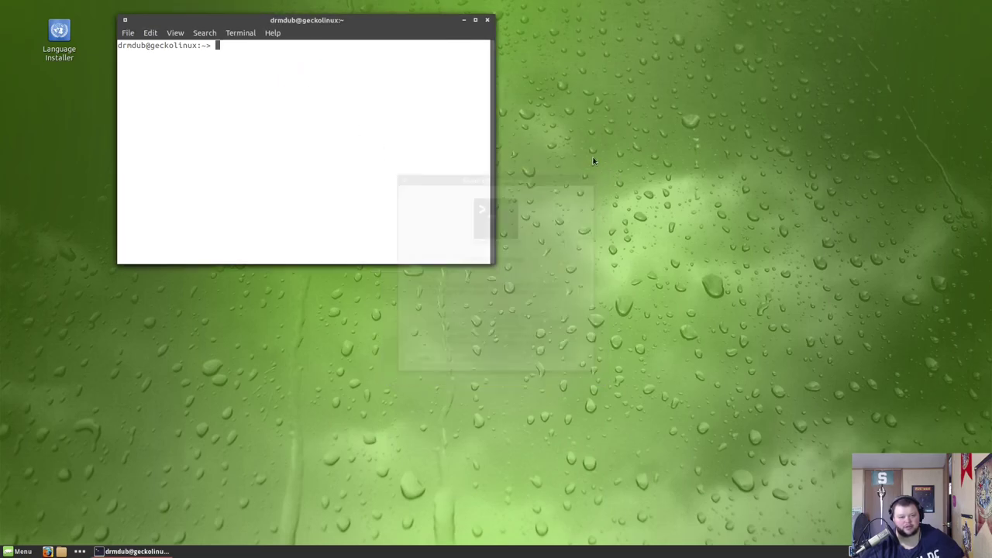
click(487, 20)
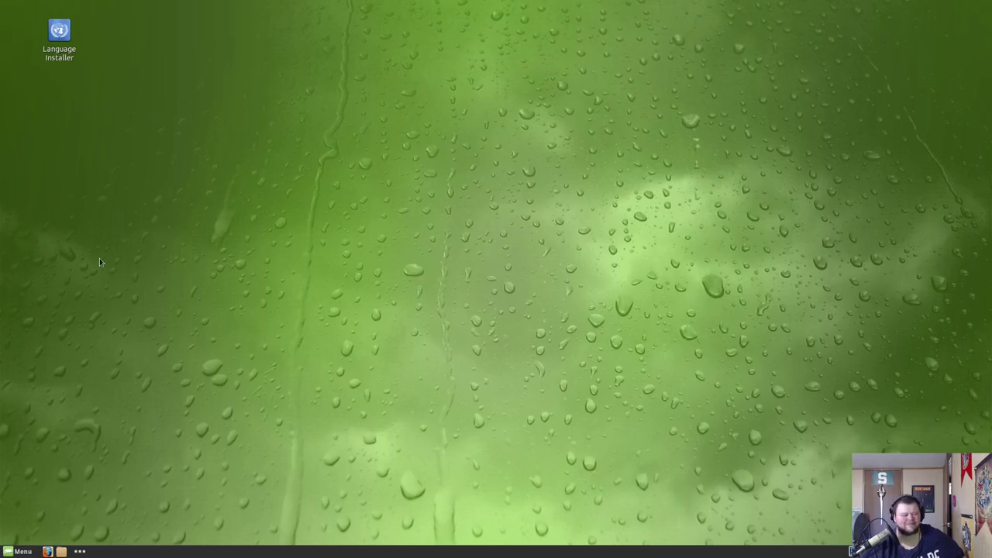
click(24, 551)
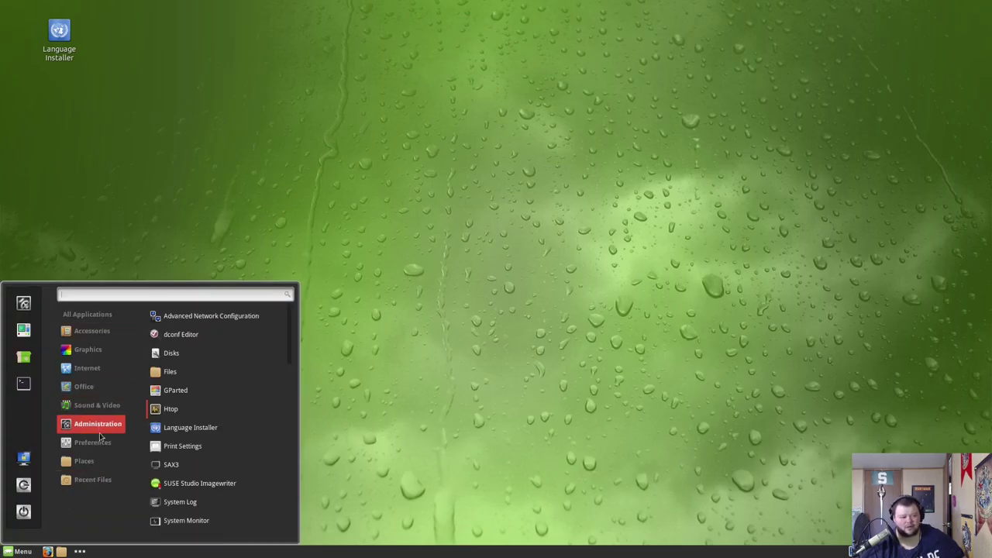
mouse_move(100, 445)
scroll(188, 414, down, 3)
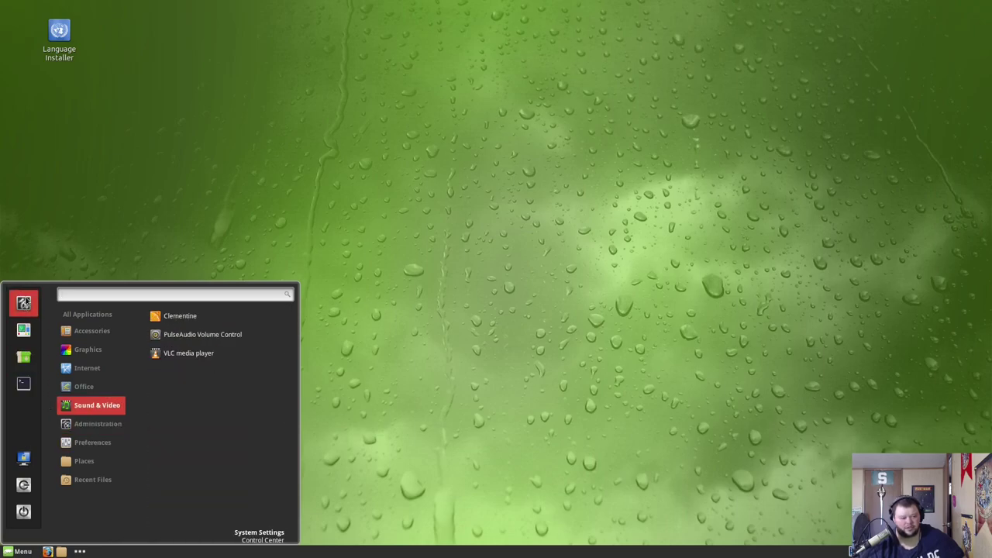
Step: In System Settings Themes, change the window borders theme from Numix to Mint-Y-Dark
click(24, 301)
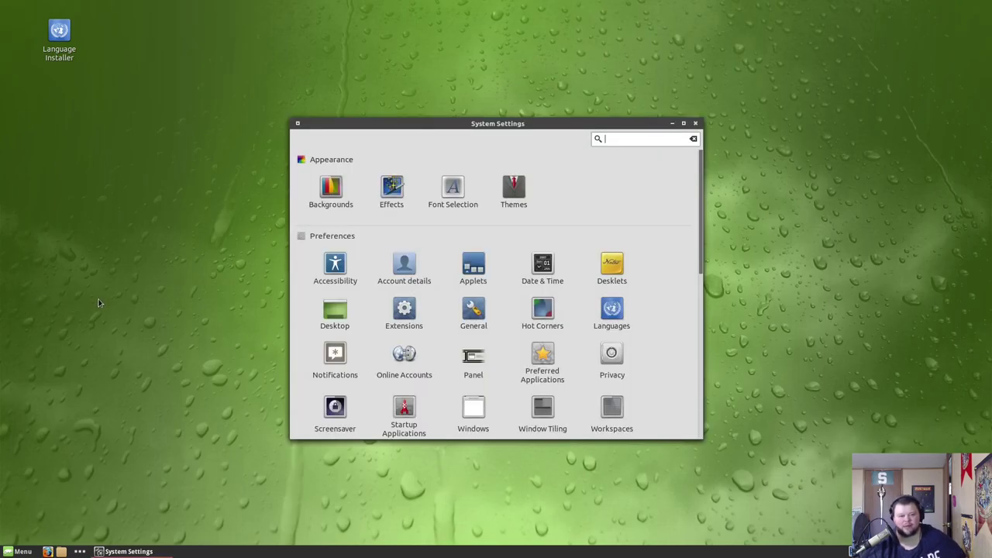
drag(504, 124, 484, 123)
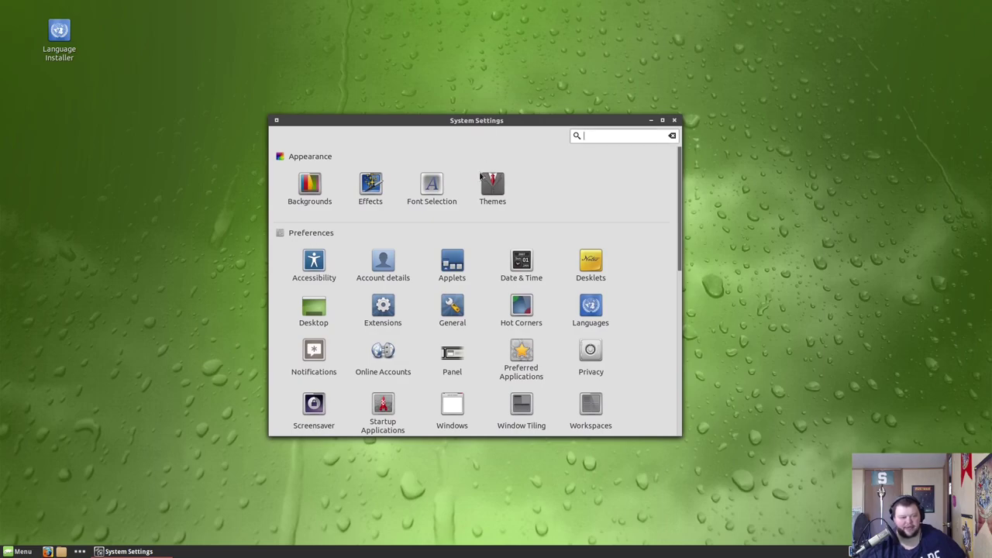
click(493, 185)
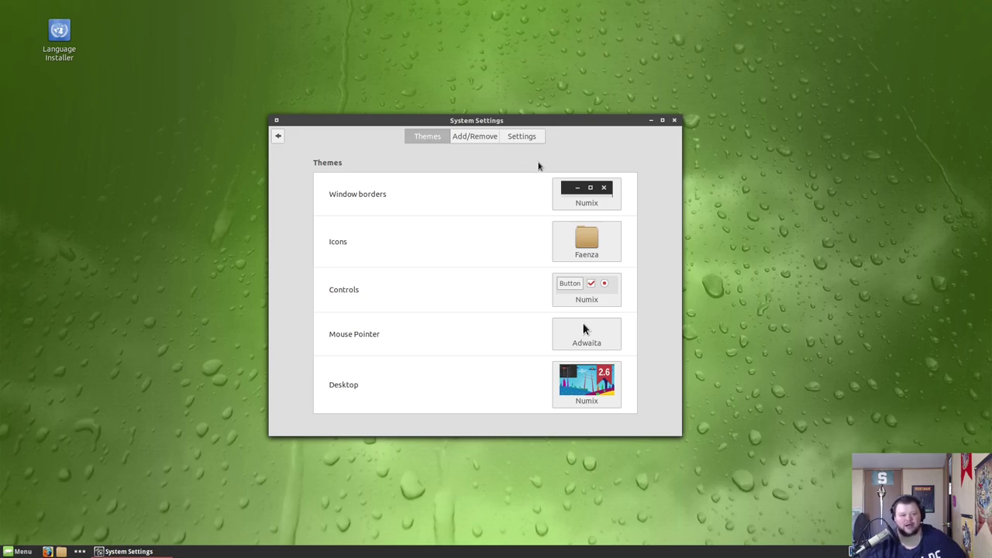
click(568, 189)
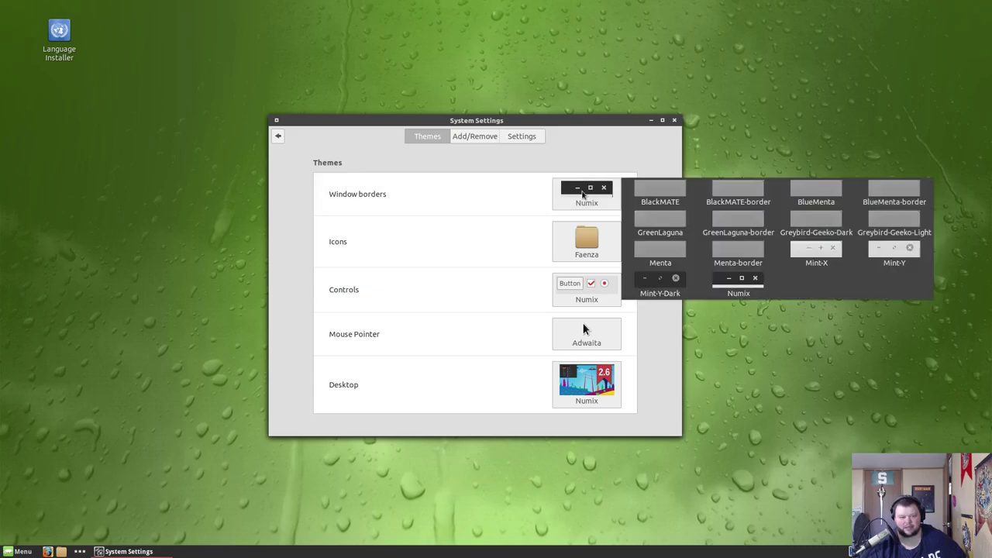
click(650, 286)
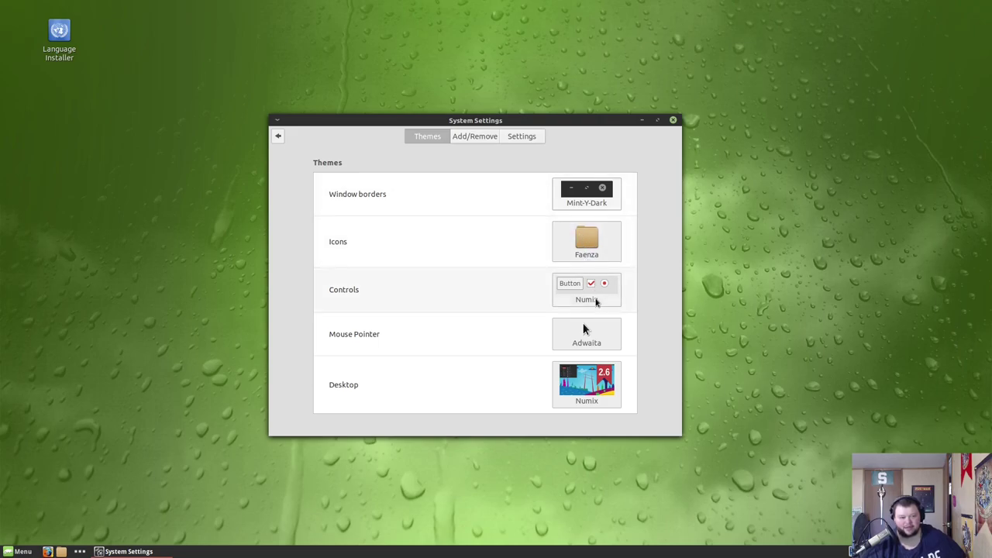
Step: Try the Menta and BlackMATE controls themes, then apply GreenLaguna
click(595, 303)
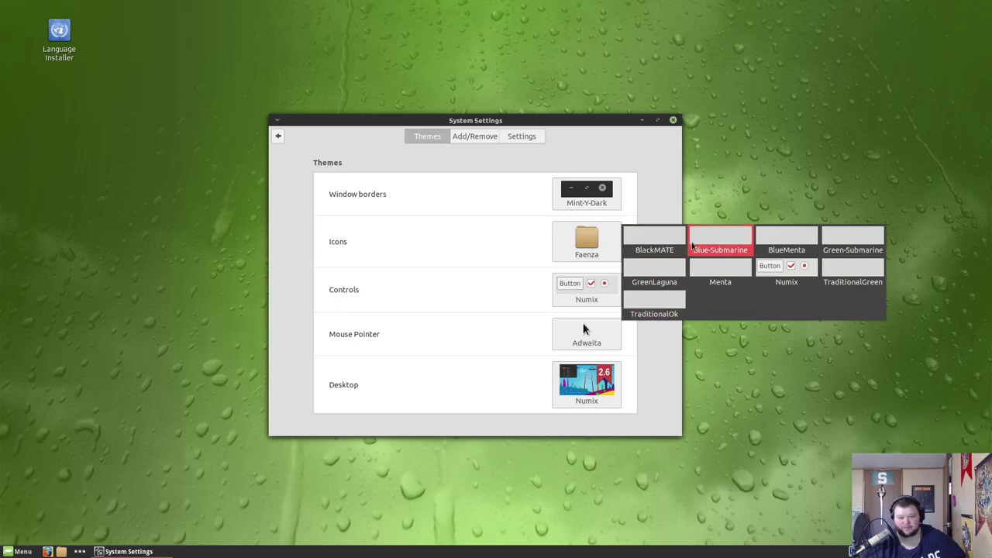
click(717, 283)
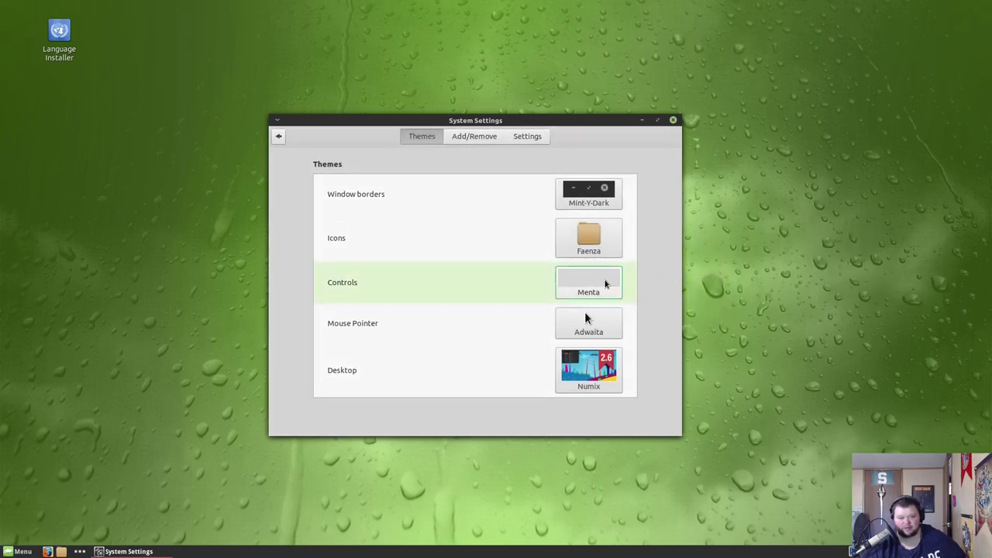
click(614, 284)
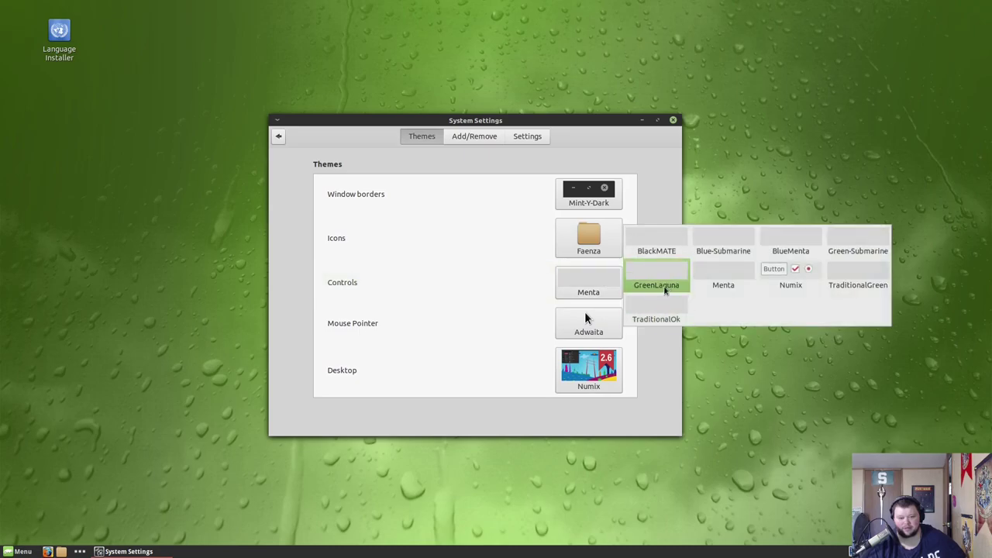
click(668, 248)
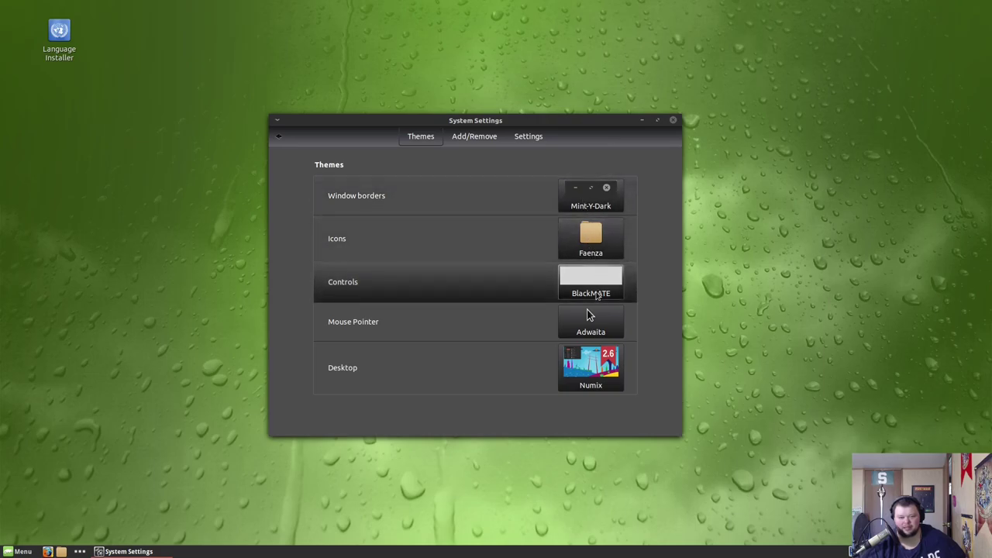
click(596, 289)
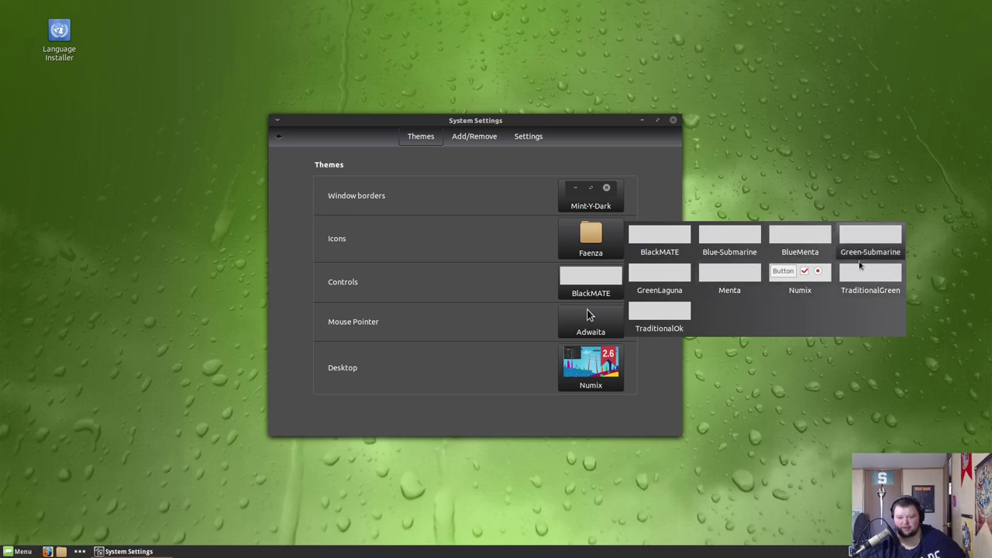
click(660, 273)
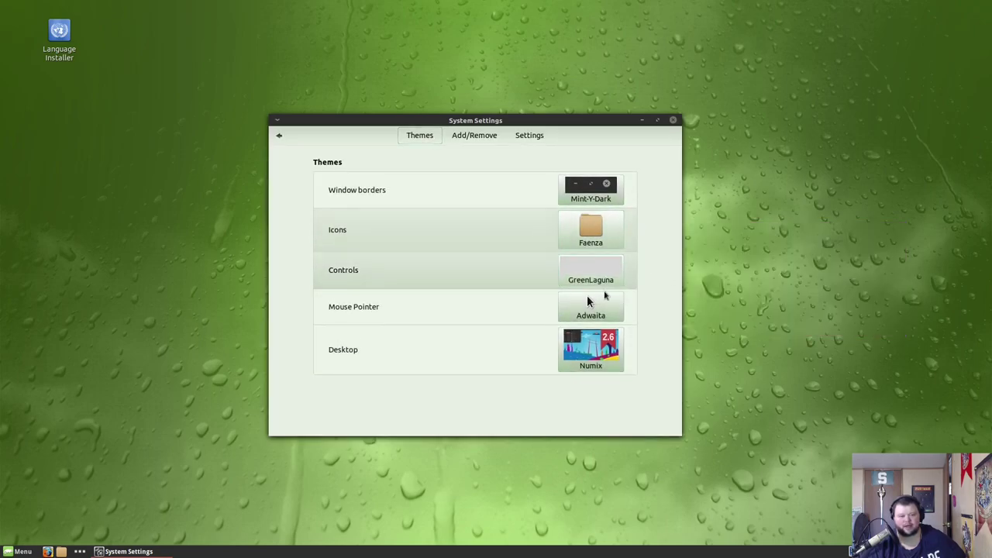
click(609, 267)
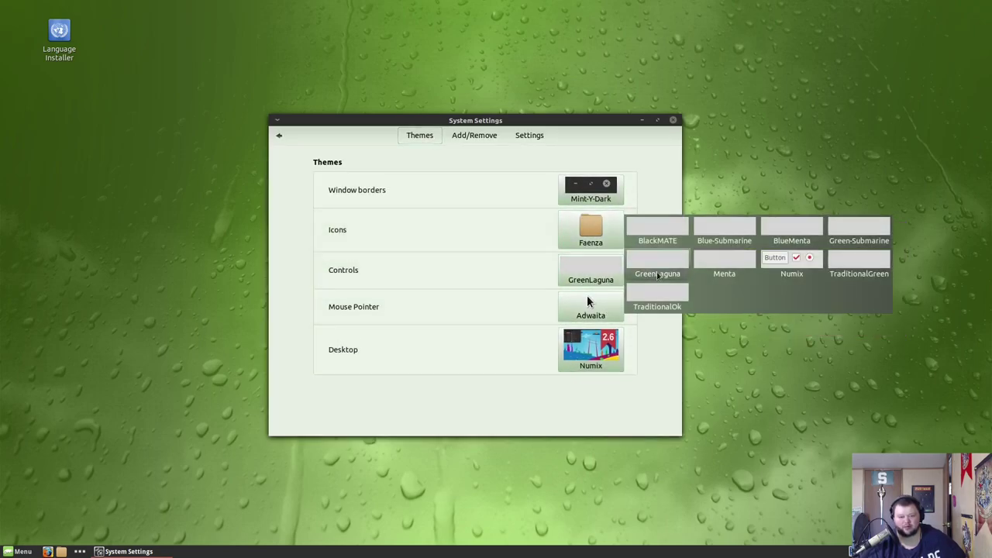
Step: Restore the Numix controls theme, peek at the border themes and the Add/Remove page, then go back
click(778, 269)
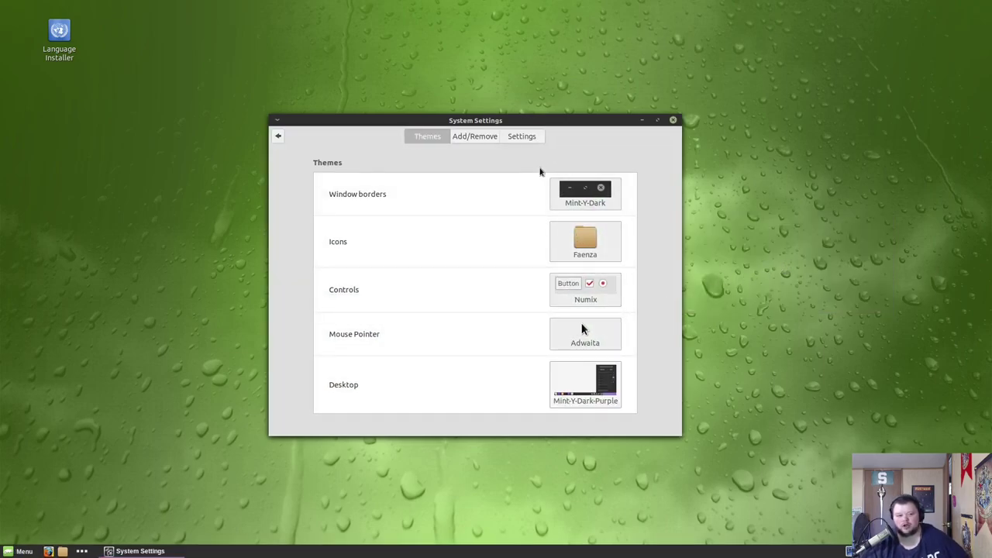
click(575, 199)
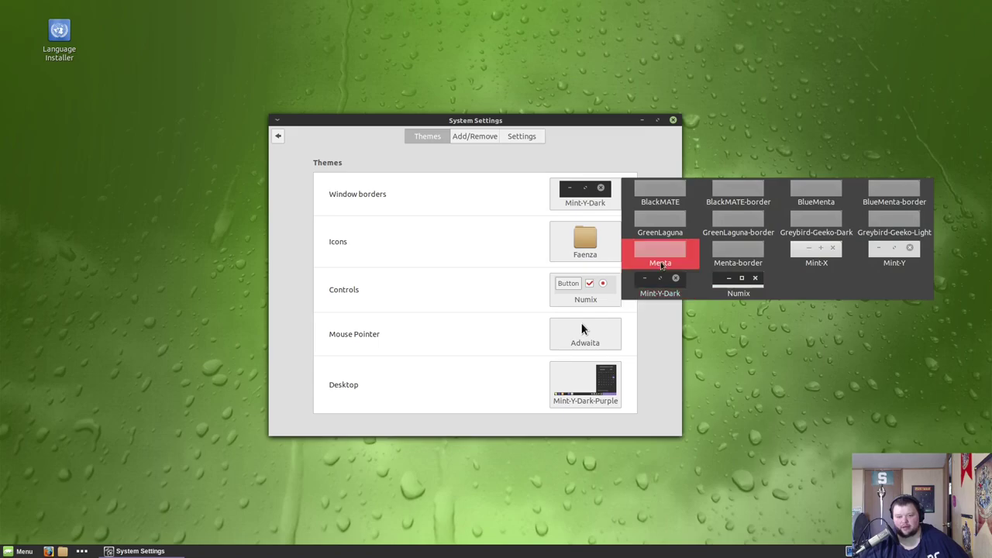
click(600, 128)
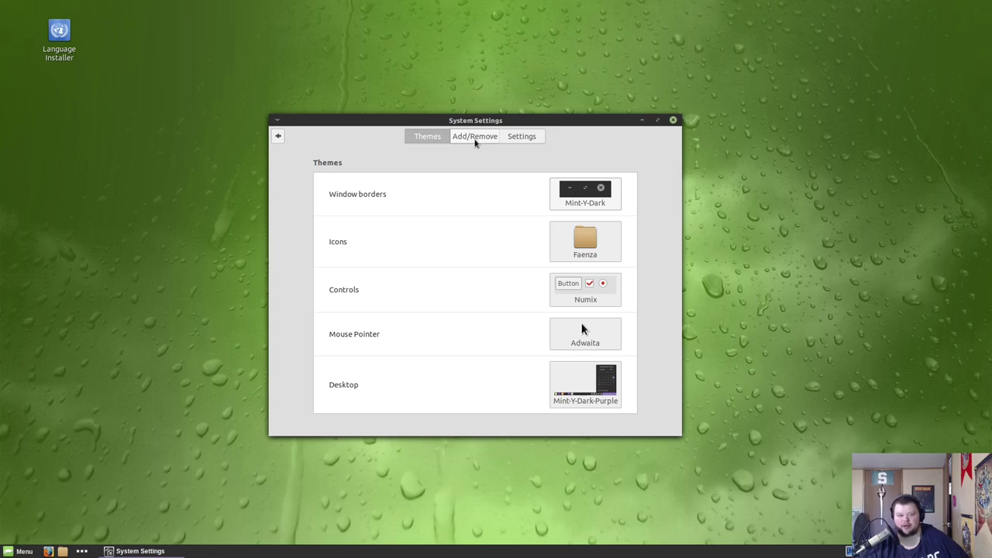
click(475, 137)
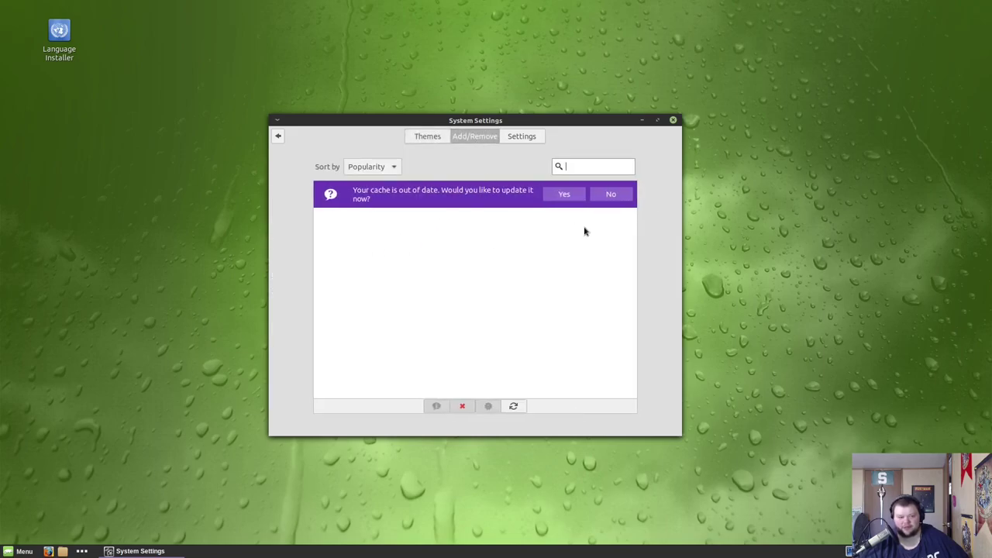
click(279, 137)
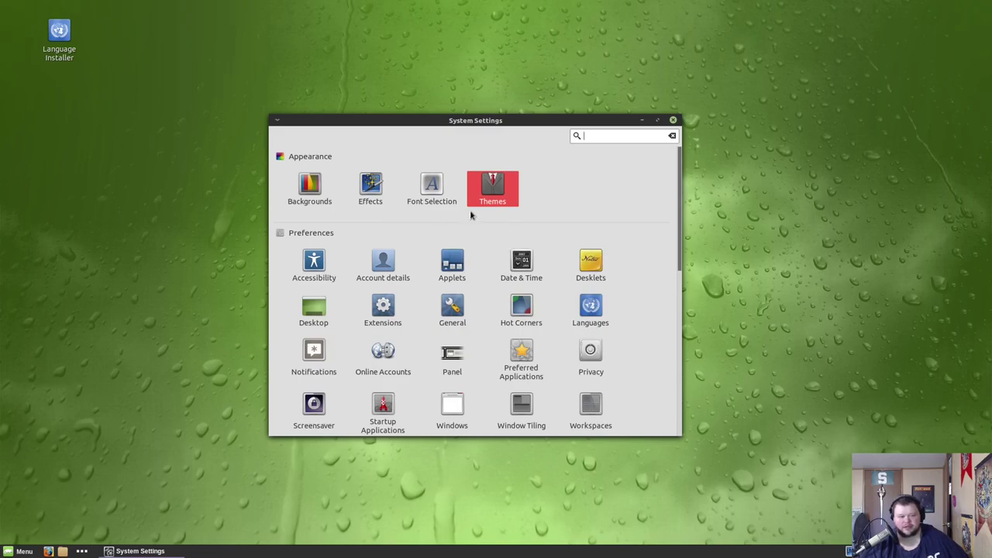
Step: Set the openSUSE image from the Opensuse folder as the desktop background
click(308, 191)
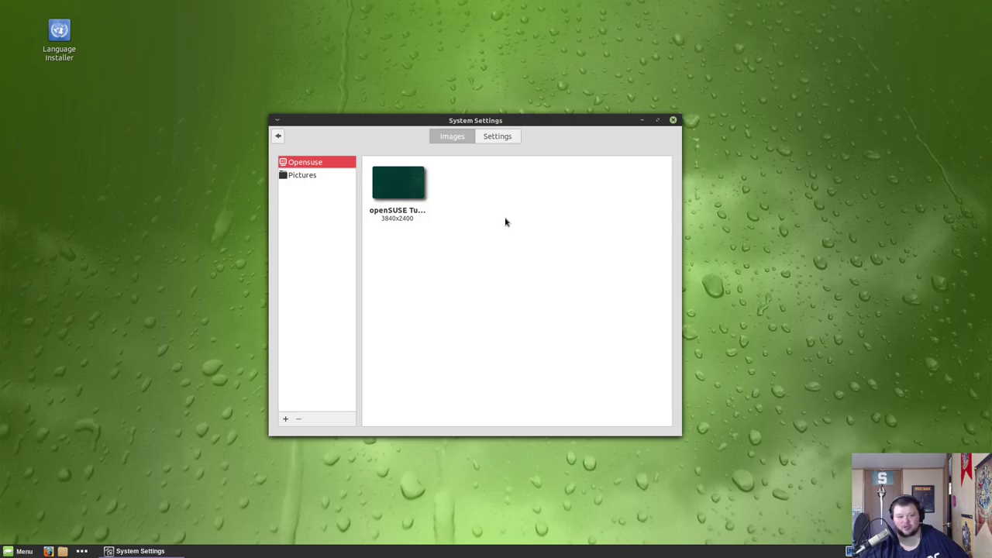
click(317, 177)
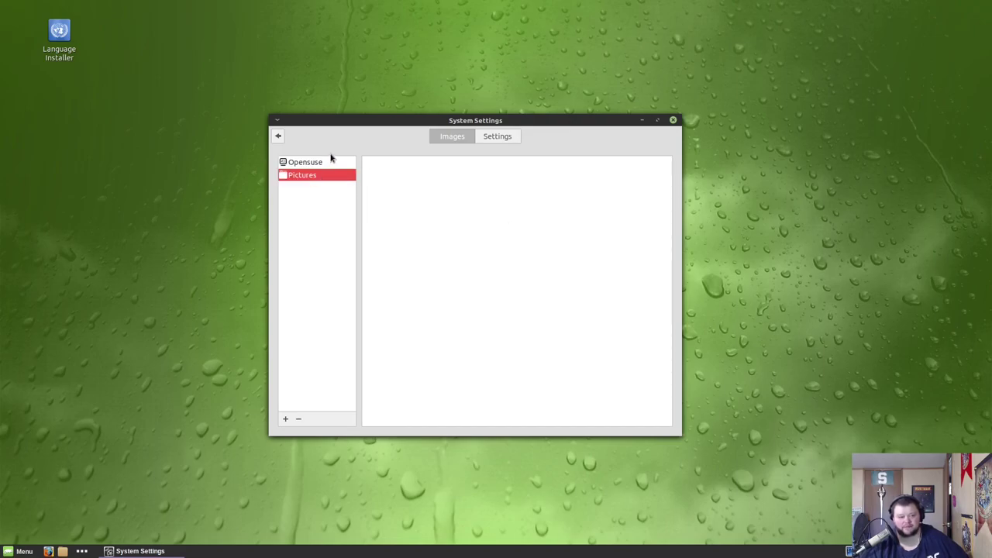
click(330, 162)
click(403, 188)
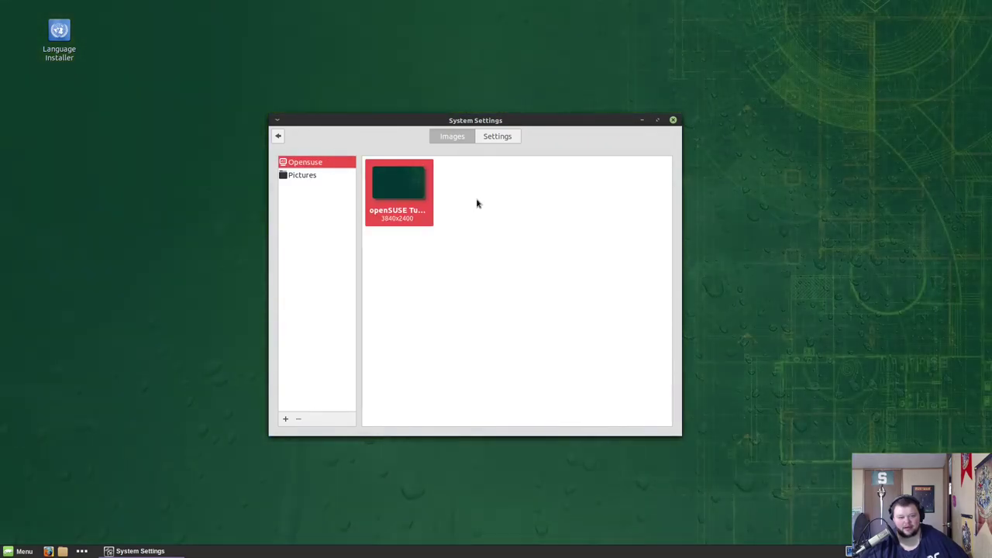
drag(561, 136, 626, 132)
click(569, 140)
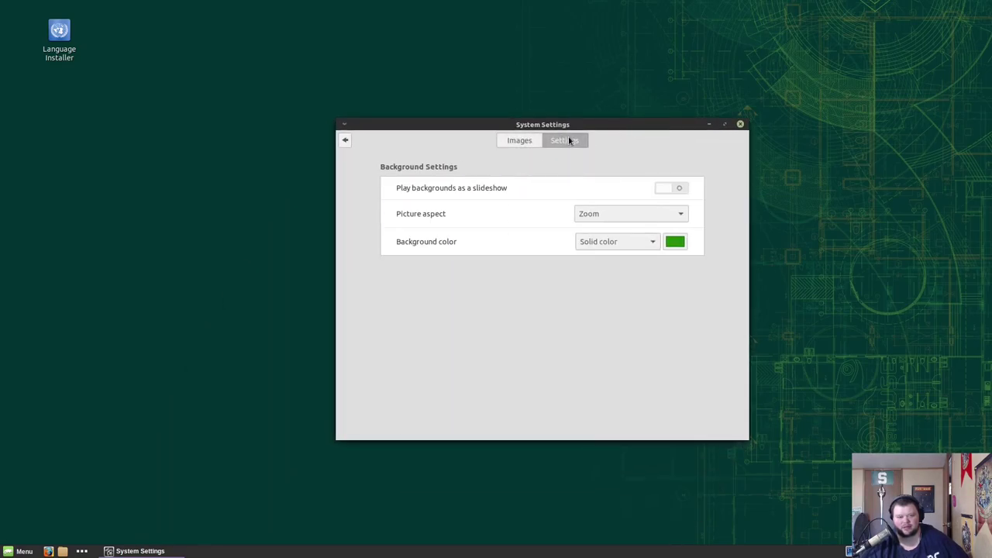
click(520, 141)
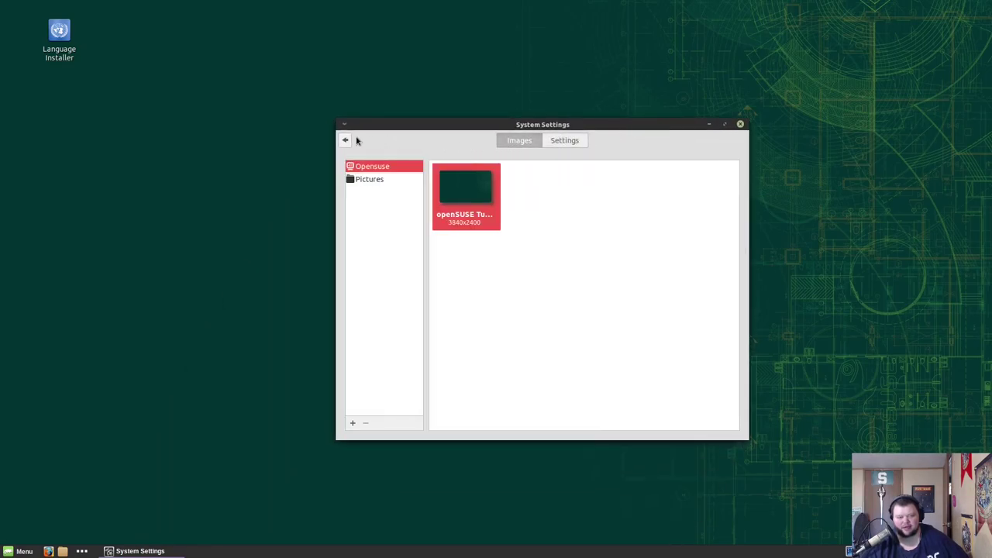
Step: Glance at Effects, then open Window Tiling, showing snapping enabled with a 25-pixel threshold
click(345, 141)
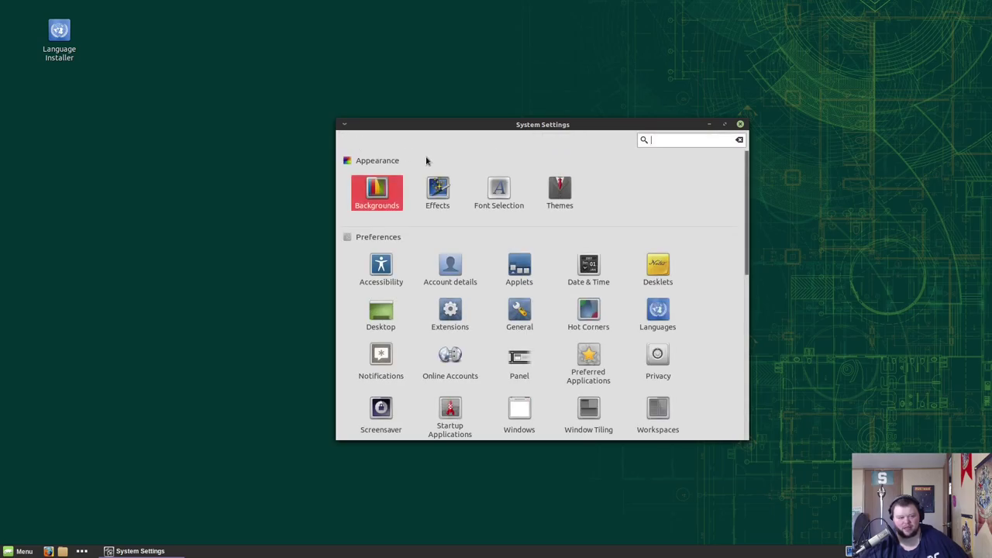
click(439, 188)
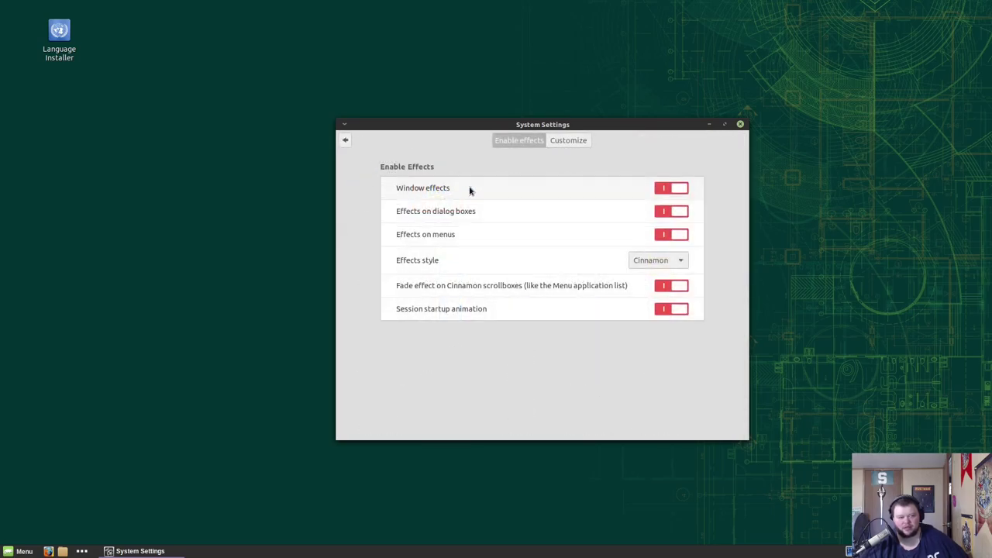
click(347, 140)
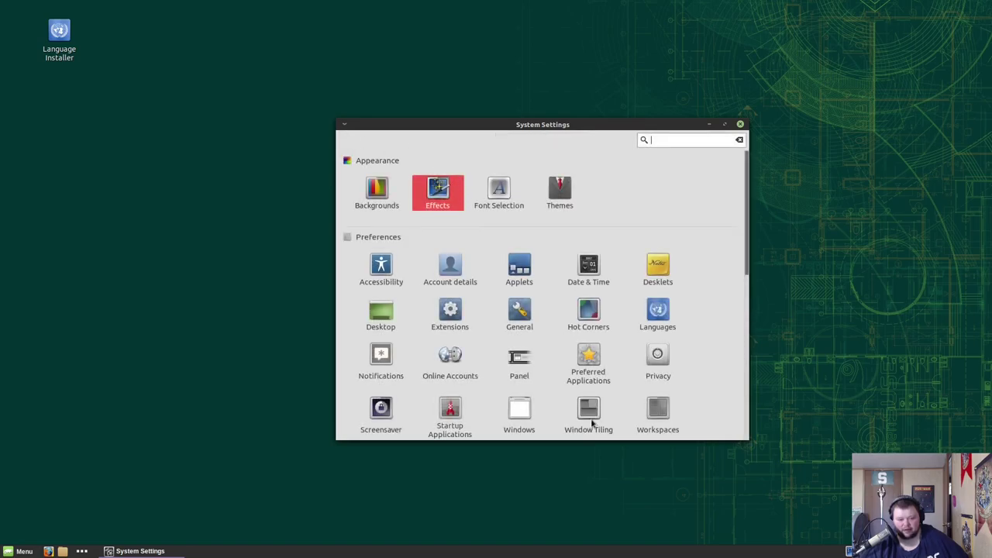
click(589, 415)
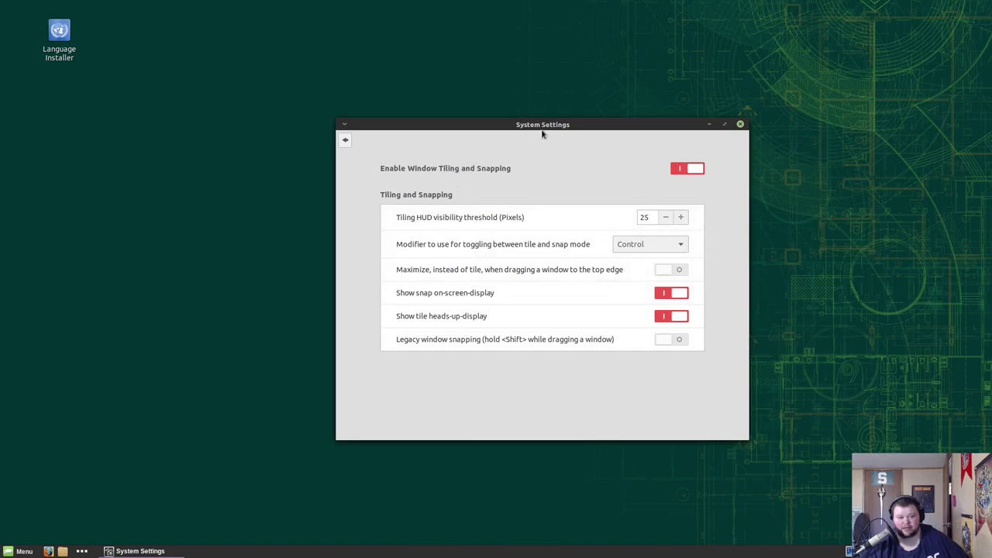
Step: Drag System Settings toward the top-left, then the top-right corner to preview snapping
drag(543, 133, 447, 186)
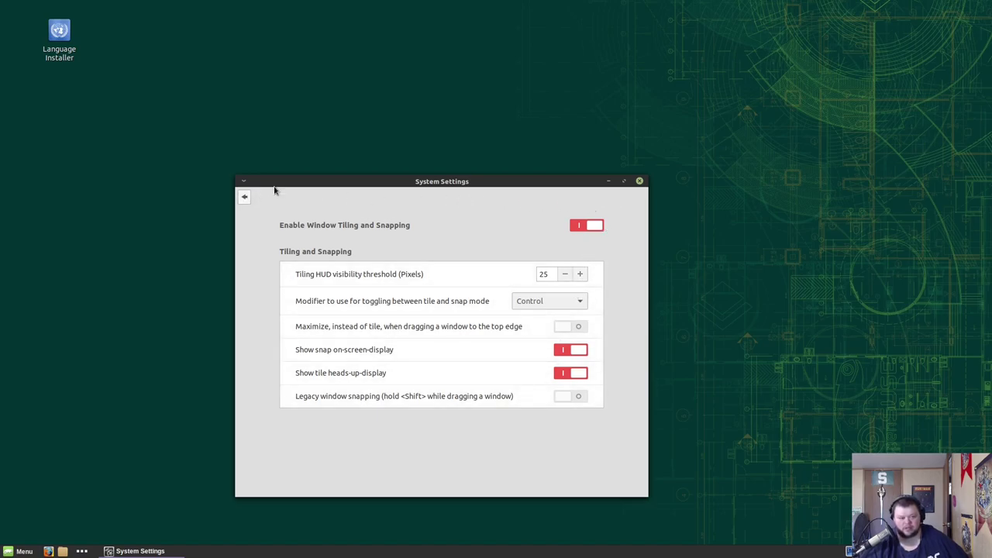
drag(282, 185, 402, 166)
Step: Glance at the panel Applets settings and return to the overview
click(323, 186)
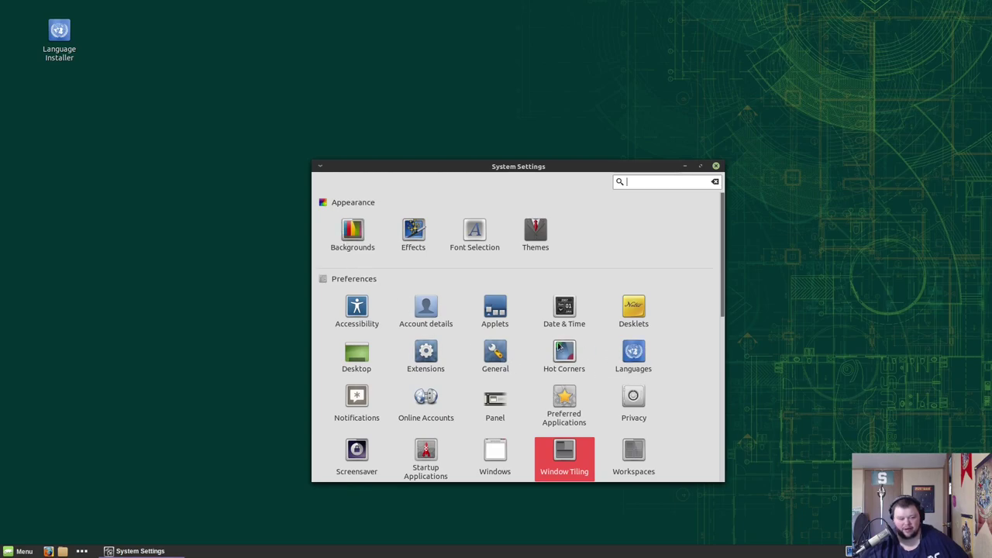
click(499, 310)
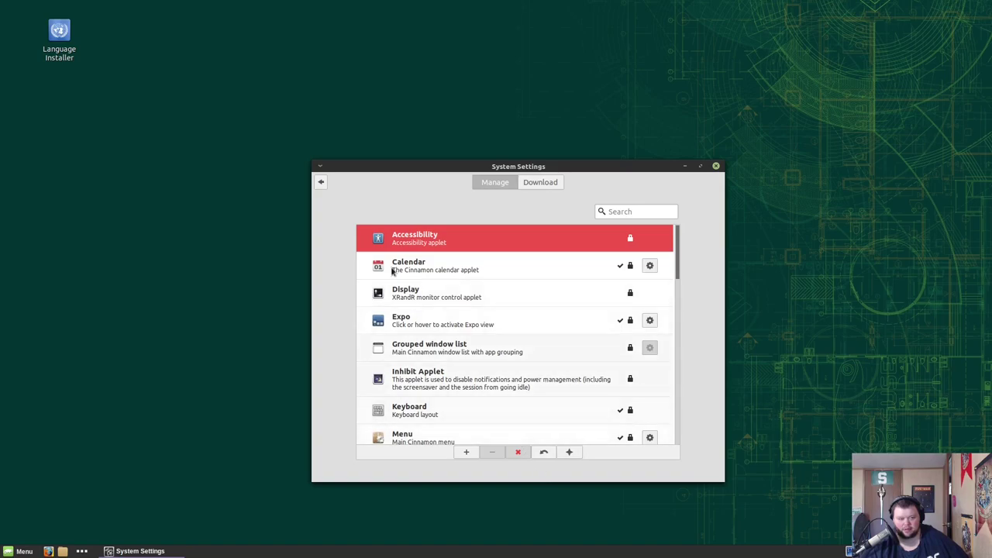
click(321, 181)
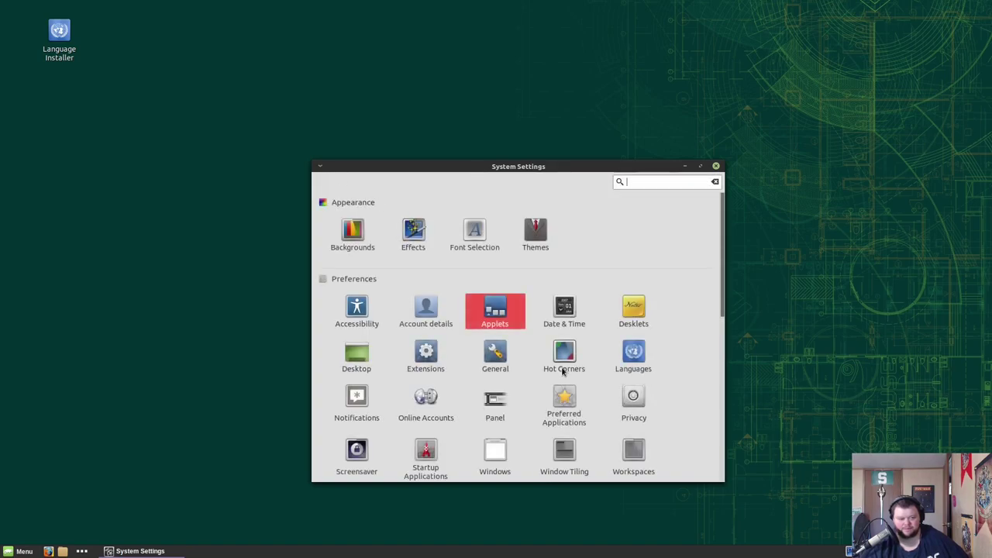
scroll(564, 372, down, 1)
Step: Open Extensions, update the outdated cache, and browse downloadable extensions like gTile
click(425, 317)
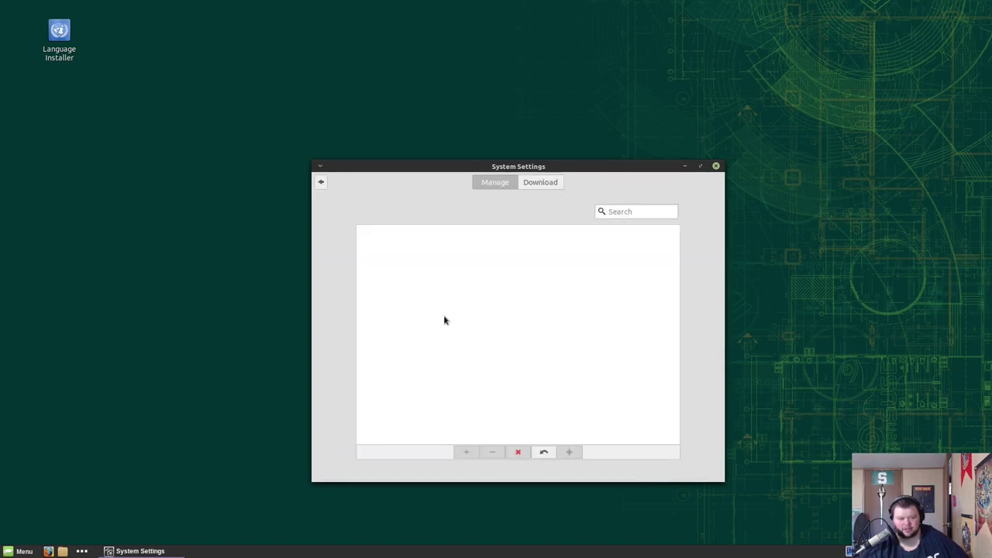
click(552, 183)
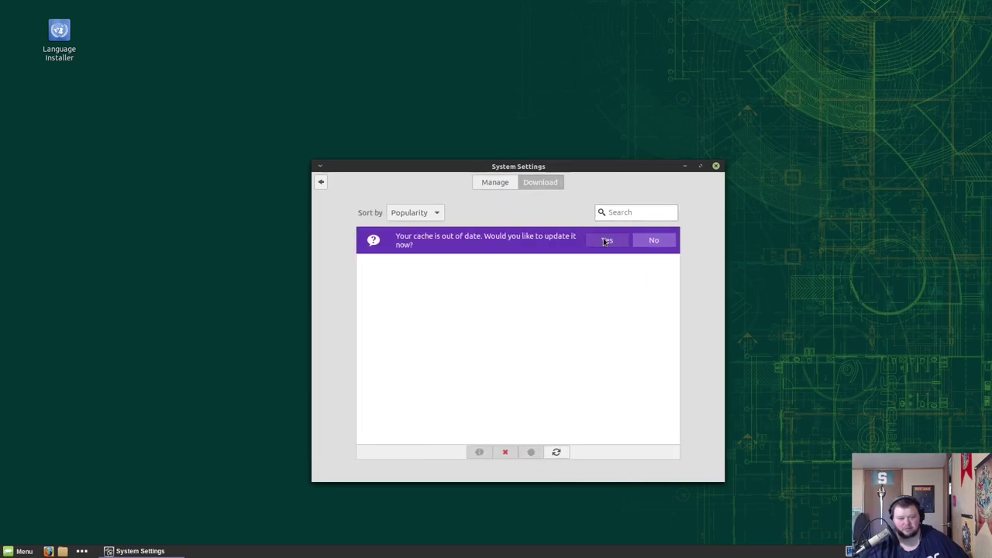
click(605, 240)
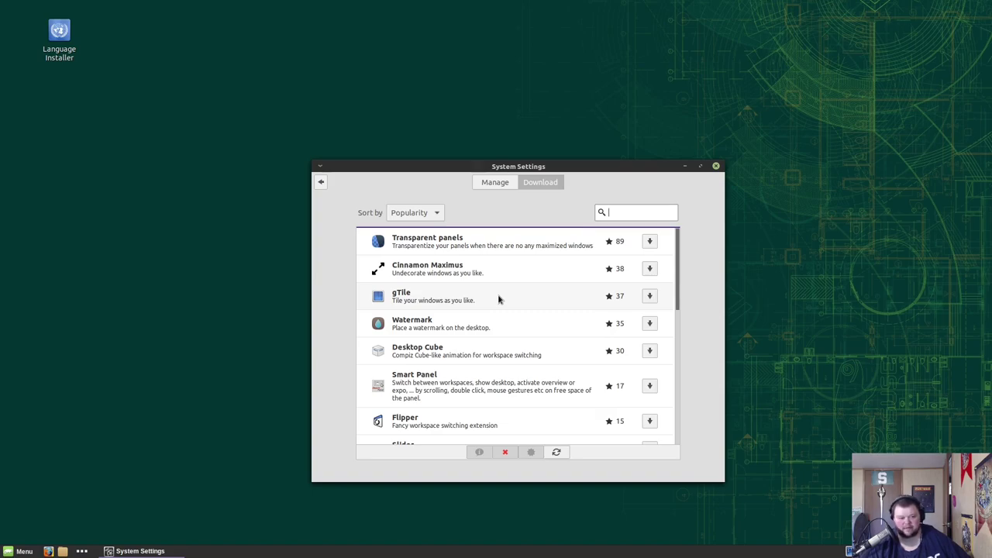
scroll(500, 302, down, 1)
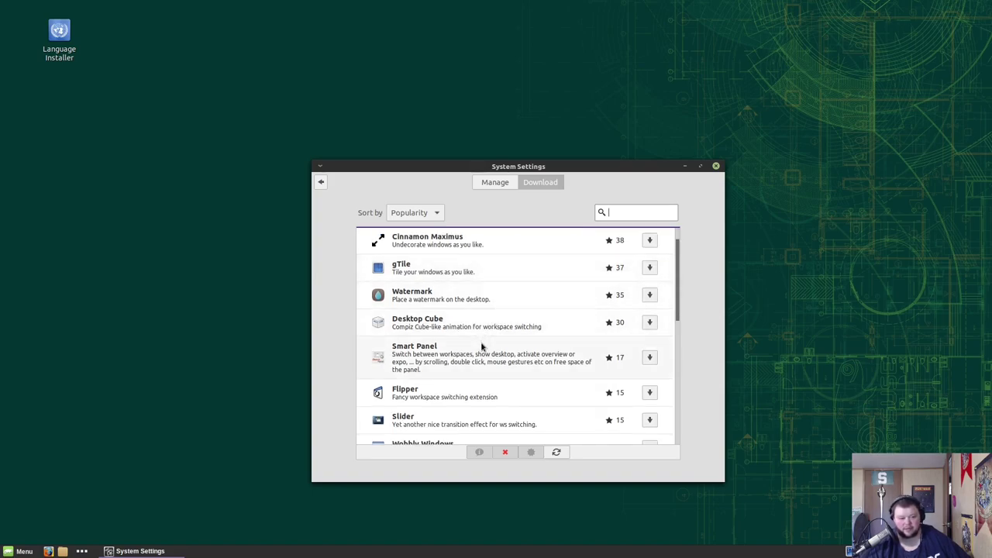
scroll(496, 342, down, 1)
drag(677, 299, 677, 256)
Step: View all workspaces in the Expo overview, then return to Workspace 1
click(321, 183)
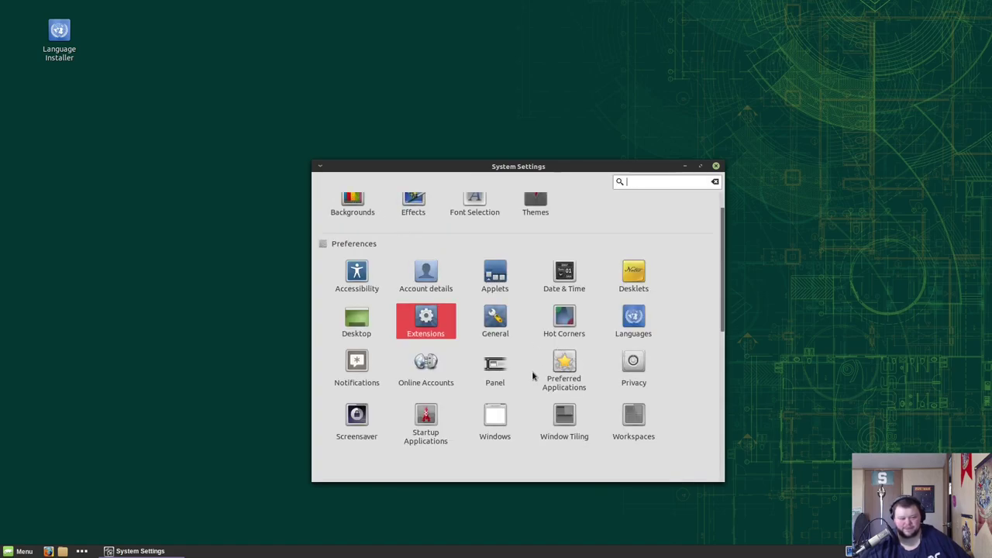
scroll(540, 366, down, 3)
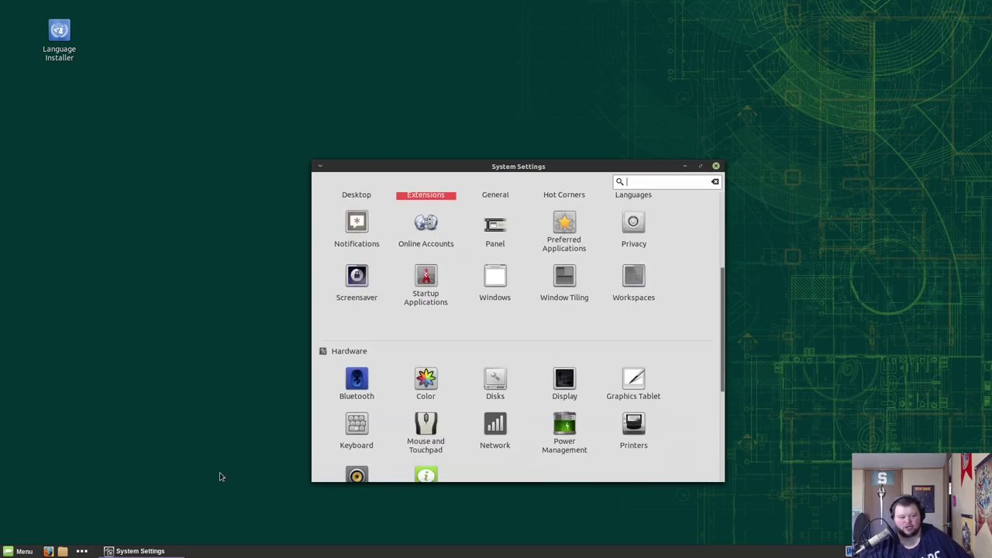
click(82, 551)
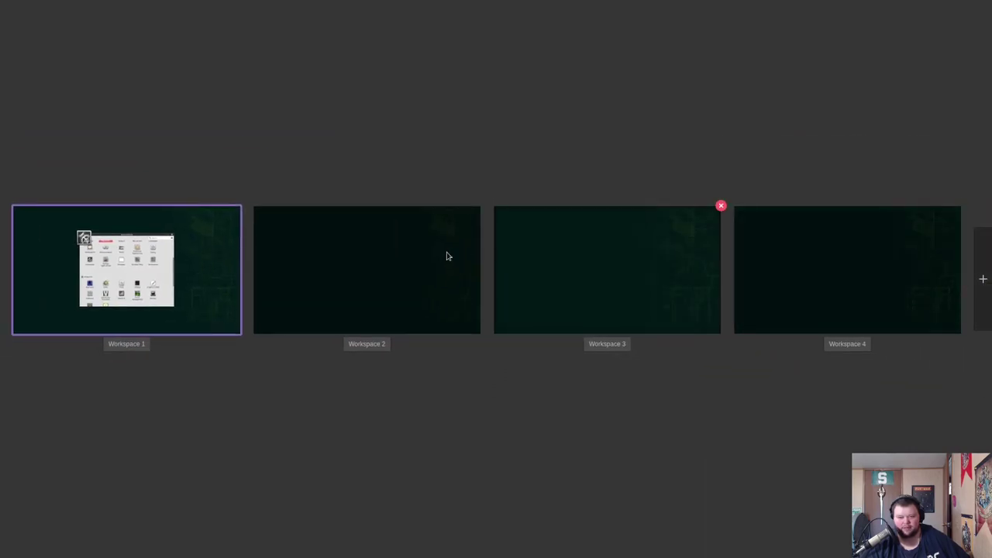
click(137, 266)
Step: Minimize and restore System Settings, then close it
key(super+d)
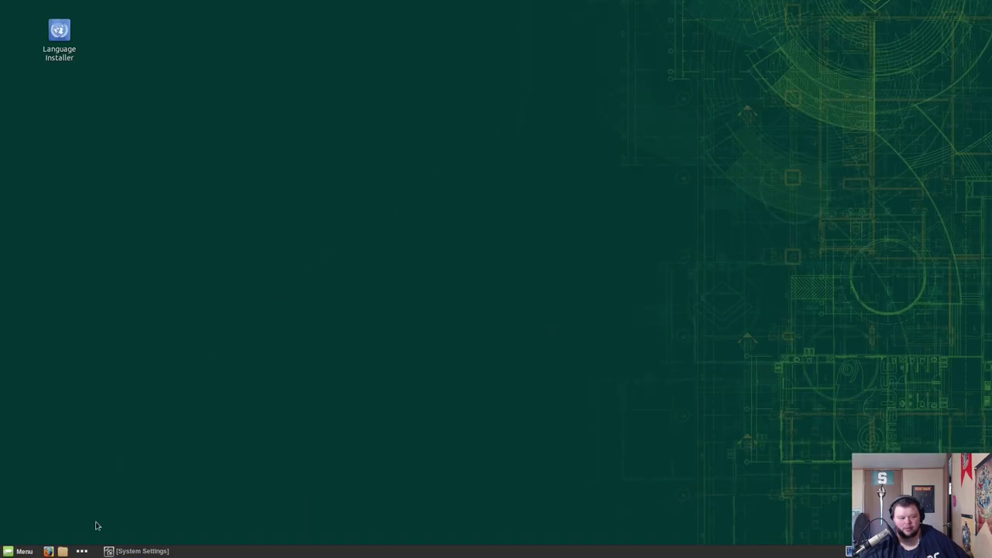
click(136, 551)
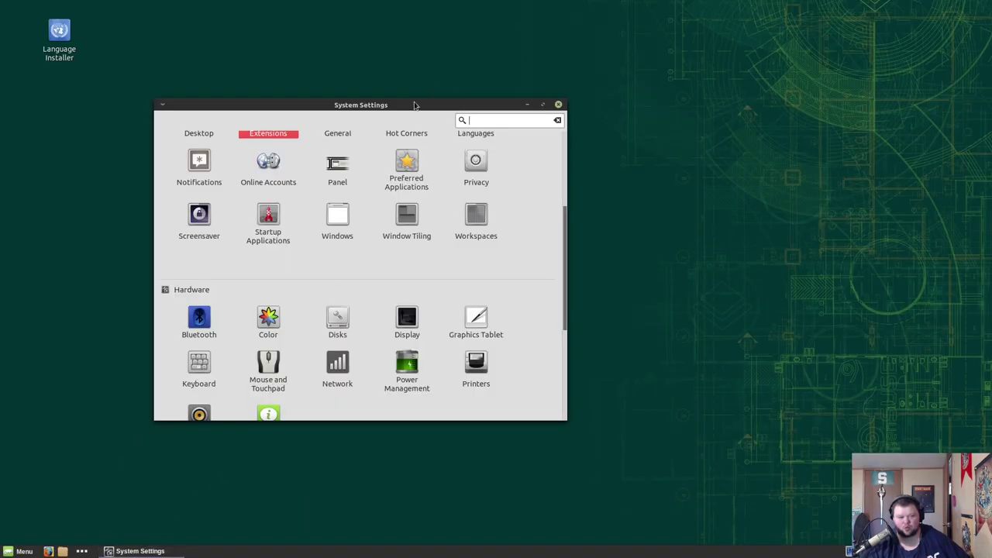
drag(421, 107, 622, 125)
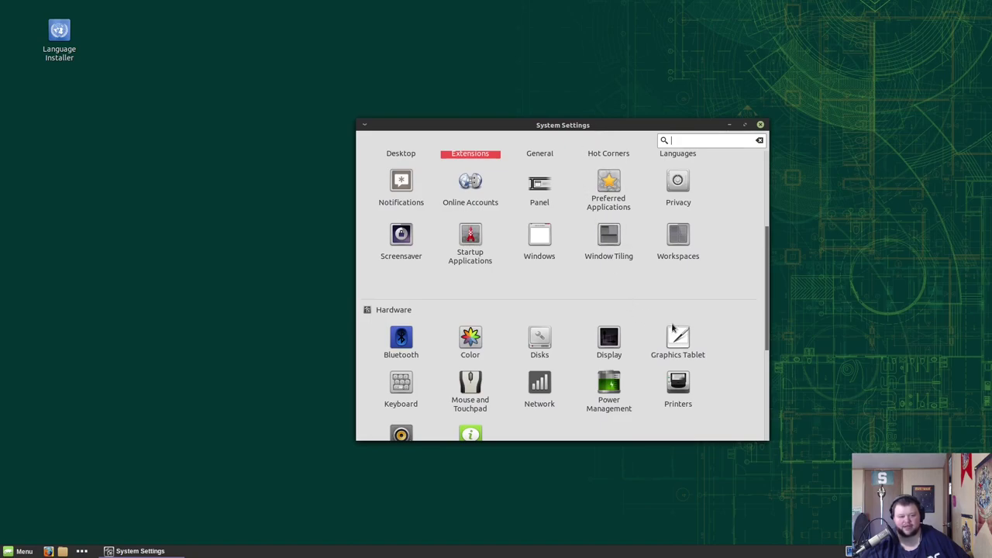
scroll(760, 415, down, 5)
click(761, 124)
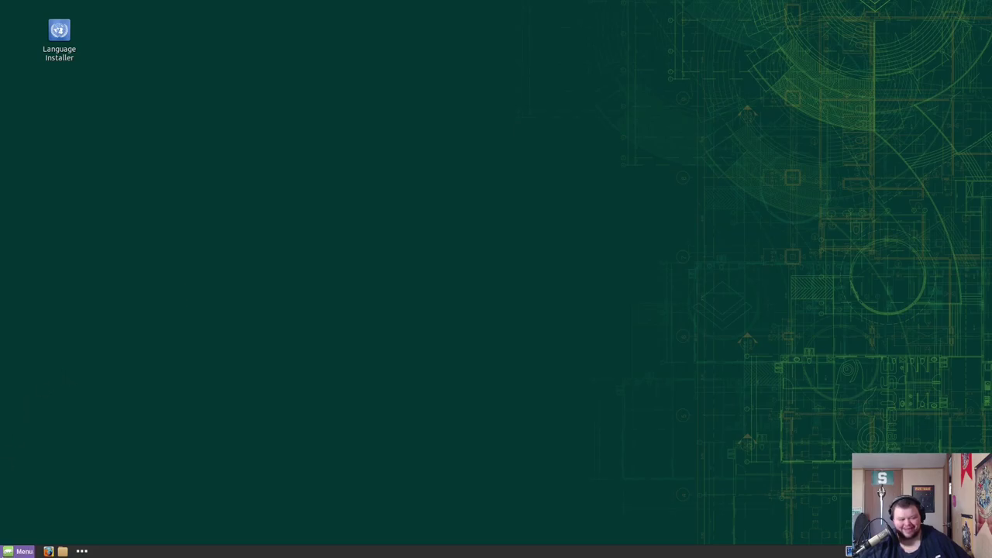
Step: Launch YaST from the menu with the root password, then move and enlarge its window
click(15, 551)
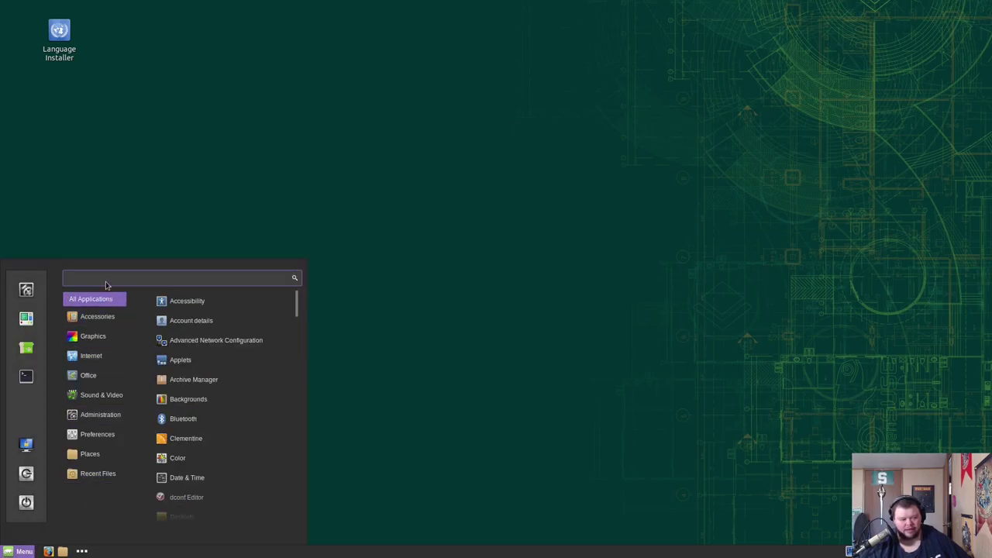
text(yast)
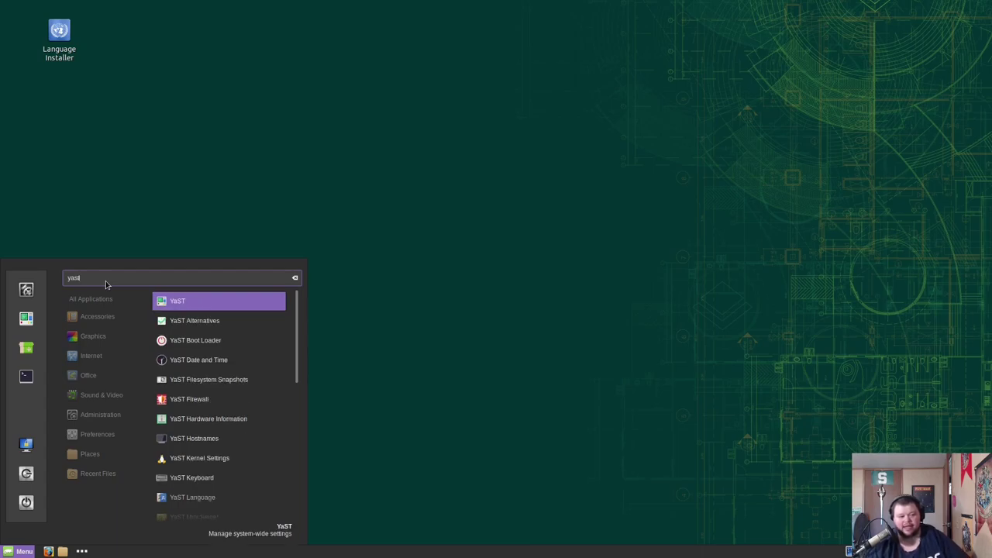
click(200, 304)
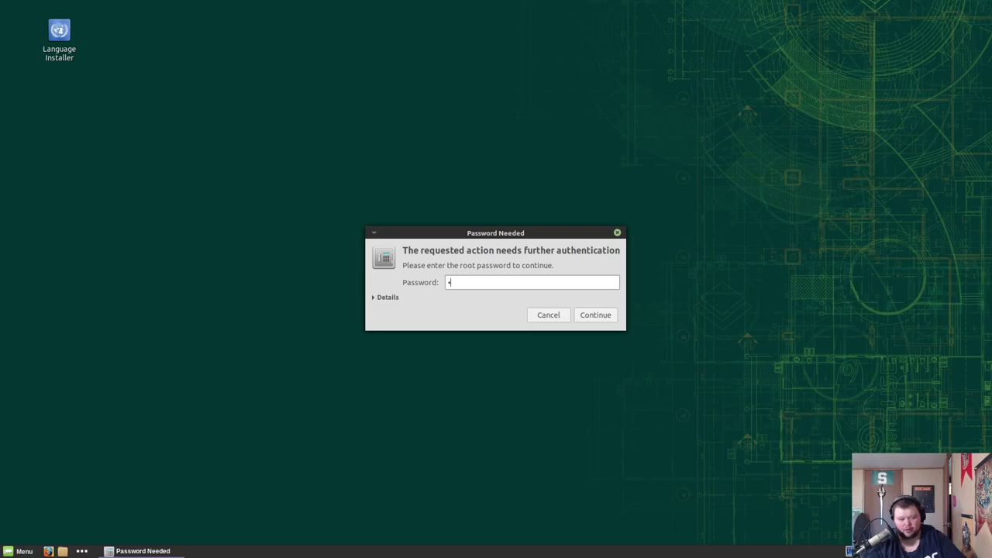
key(Return)
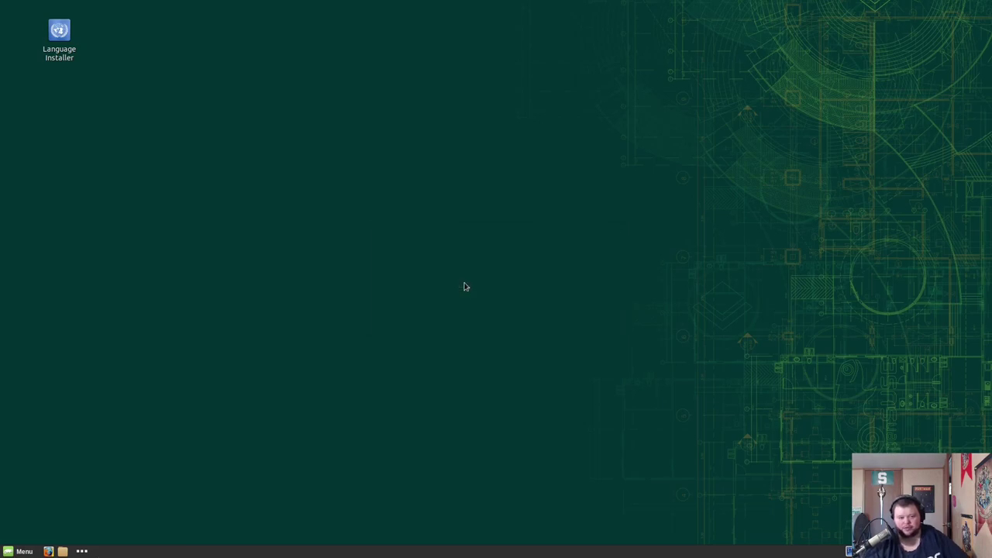
drag(367, 110, 470, 155)
drag(556, 151, 760, 28)
drag(675, 37, 676, 124)
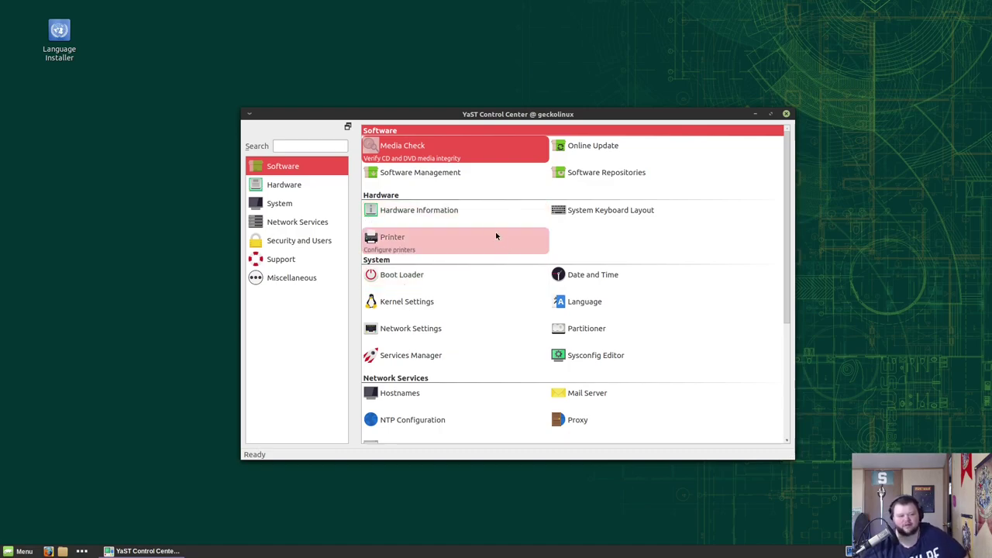
Step: Search Software Management for 'steam' and view the steam 1.0.0.69 installer package details
click(453, 175)
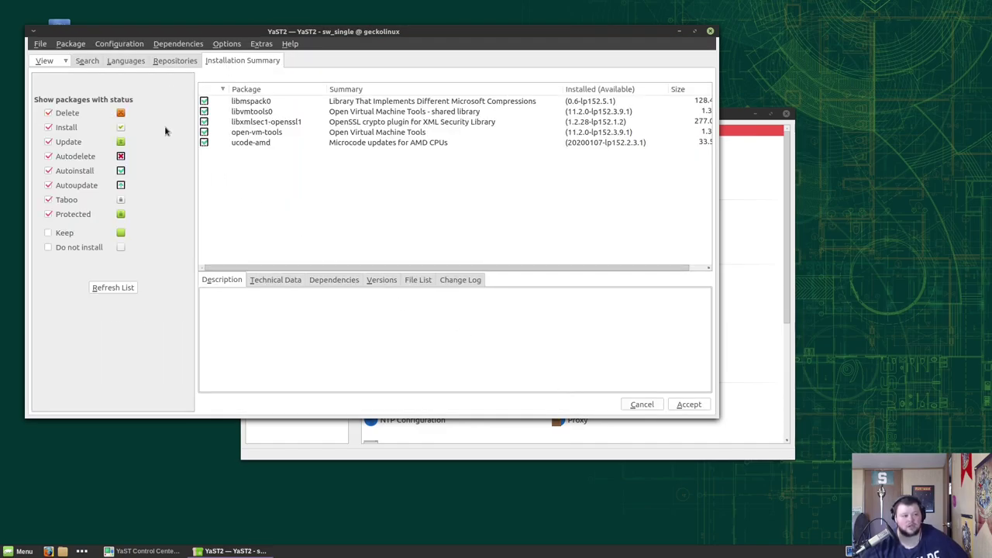
click(92, 62)
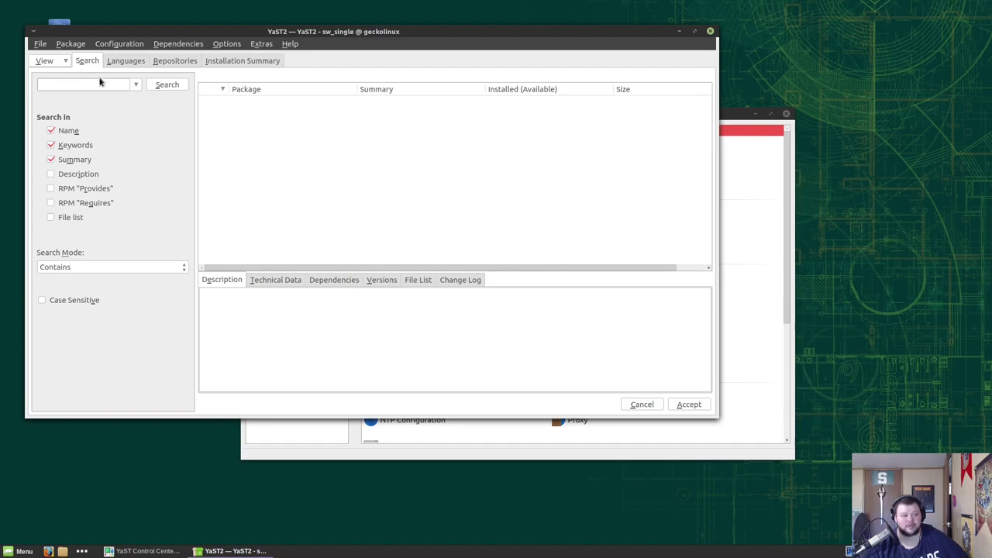
click(98, 83)
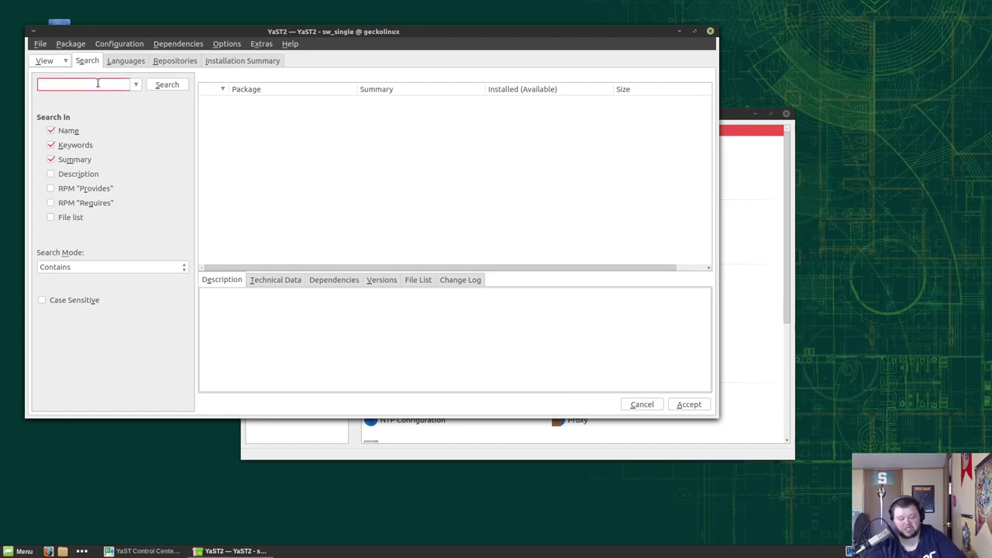
key(Return)
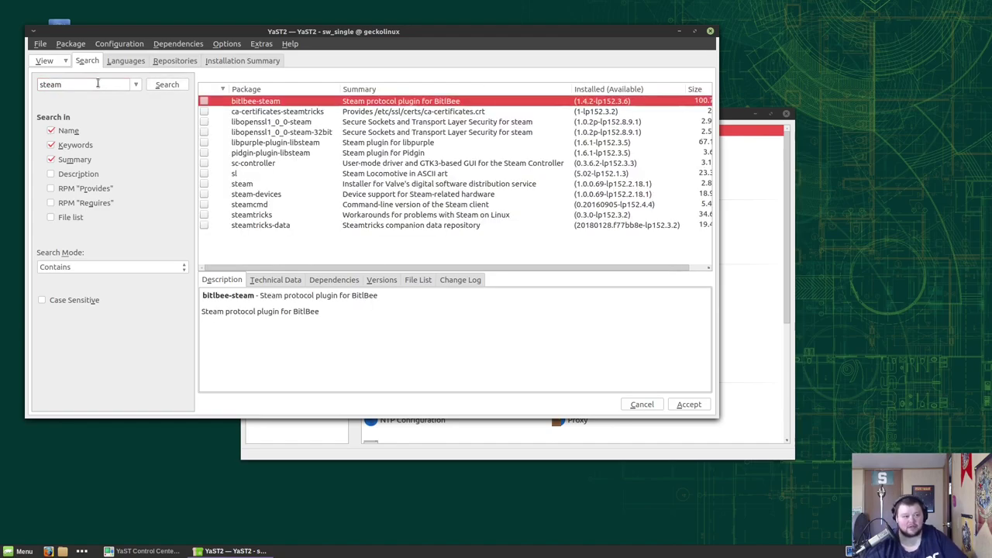
click(289, 173)
click(291, 184)
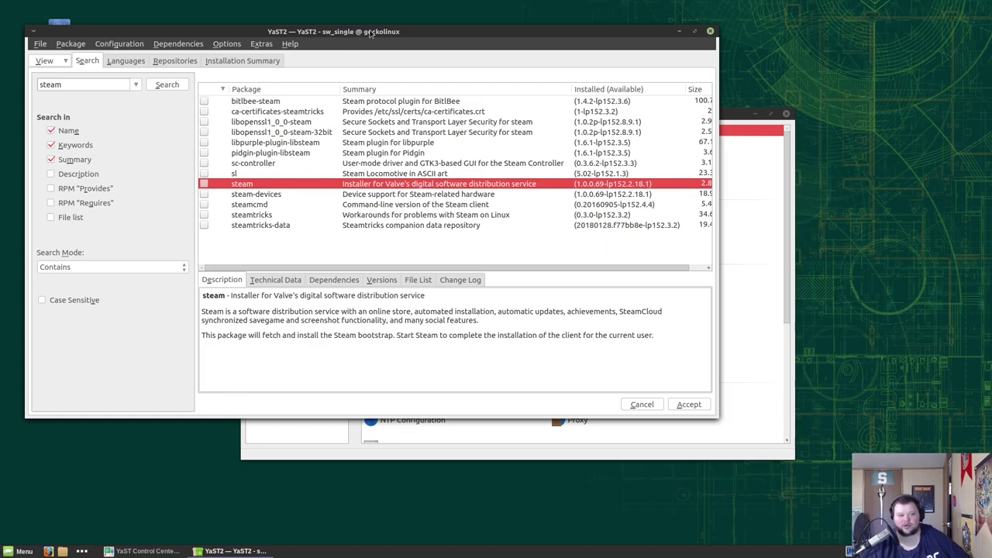
drag(372, 31, 468, 42)
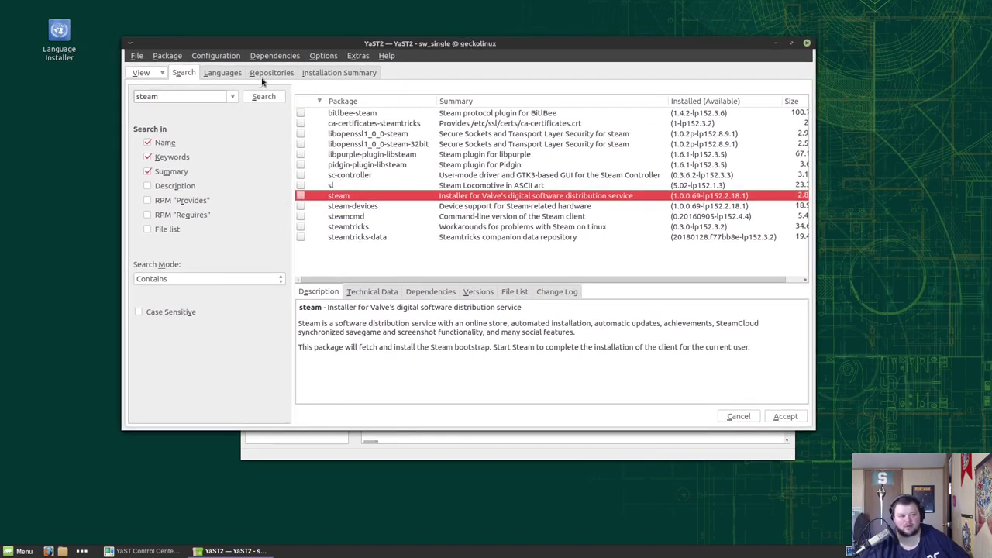
Step: Group packages by repository and list the Nvidia repository's nvidia-computeG04/G05, gfx kernel and x11-video packages
click(272, 73)
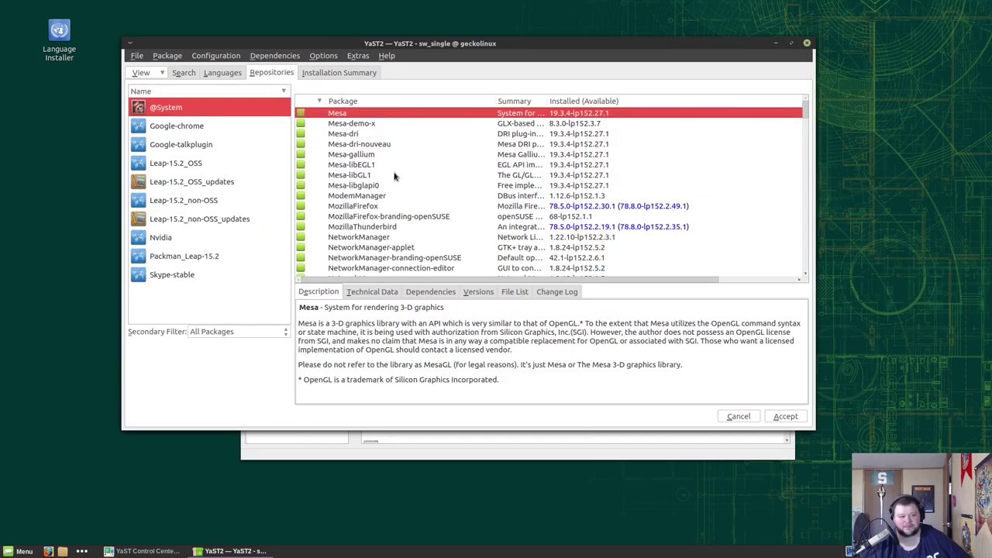
scroll(390, 174, down, 5)
scroll(390, 173, down, 15)
scroll(396, 169, down, 4)
click(179, 239)
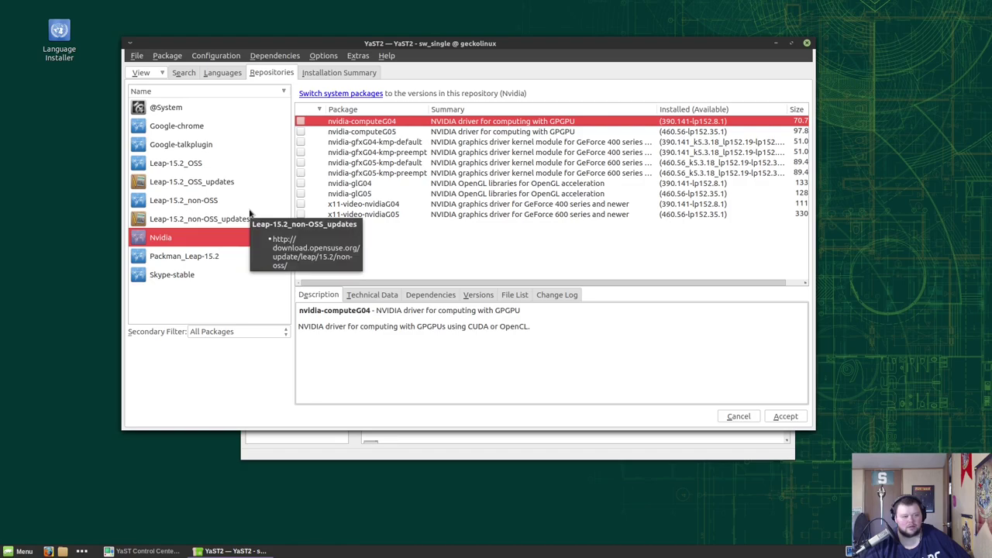
drag(498, 42, 442, 49)
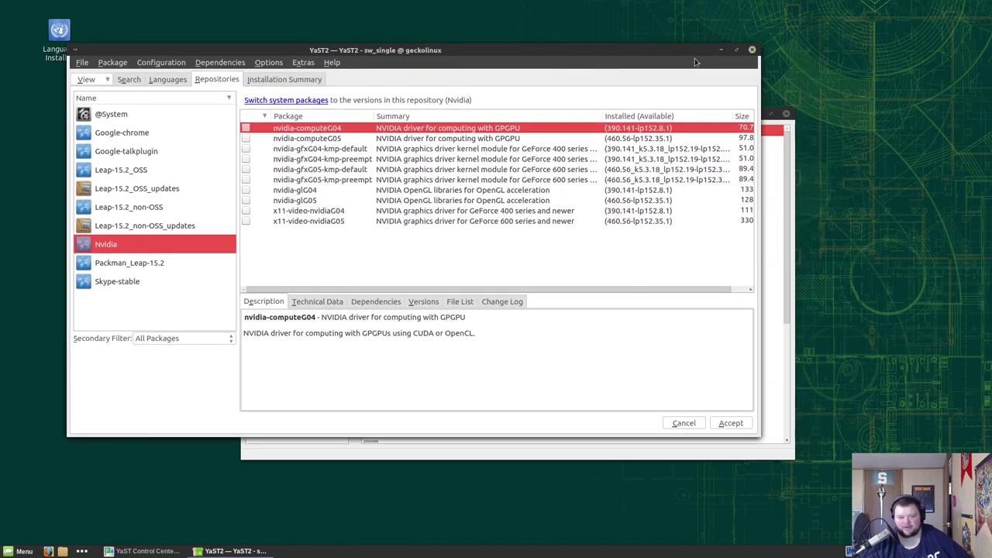
Step: Close the YaST2 Software Management window and display the Control Center's Security and Users modules
click(753, 51)
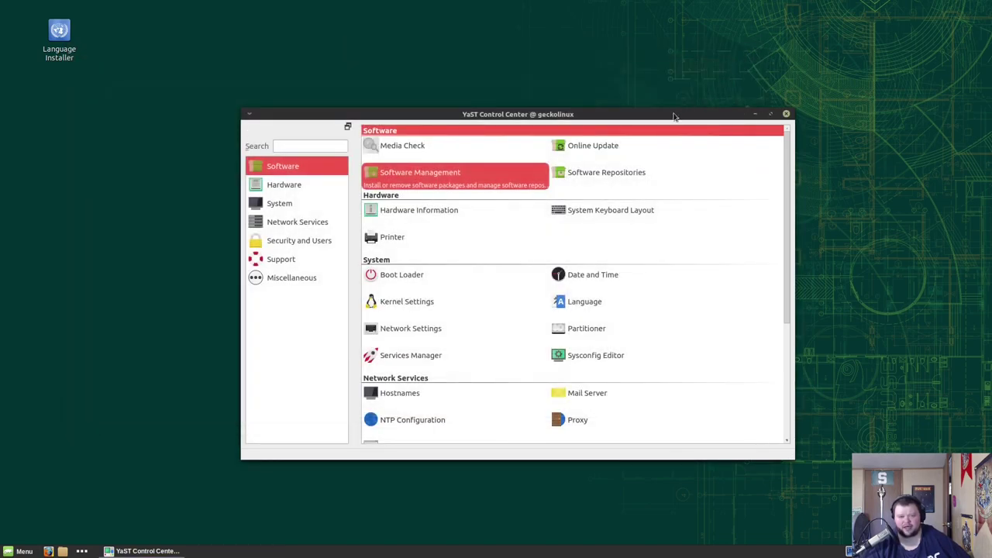
drag(671, 109, 651, 95)
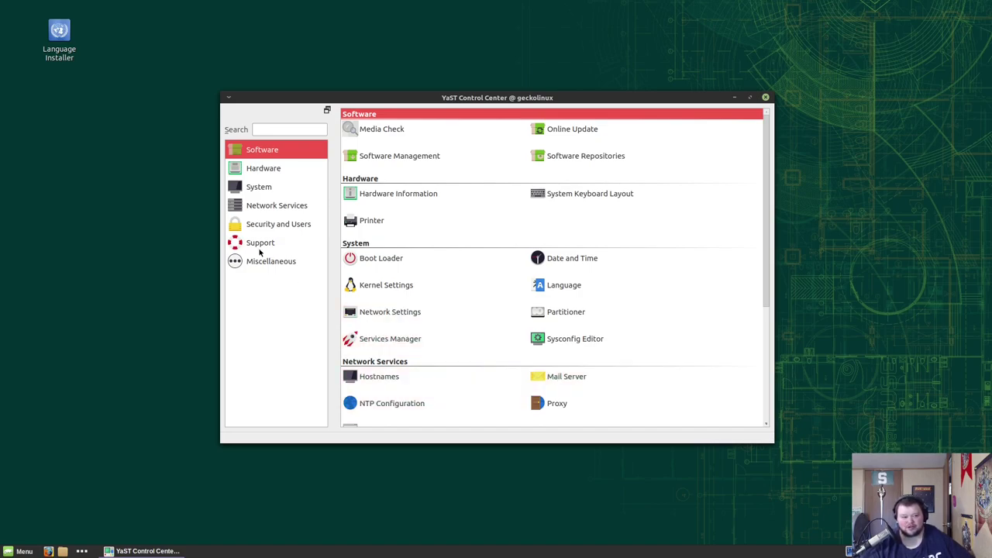
click(254, 223)
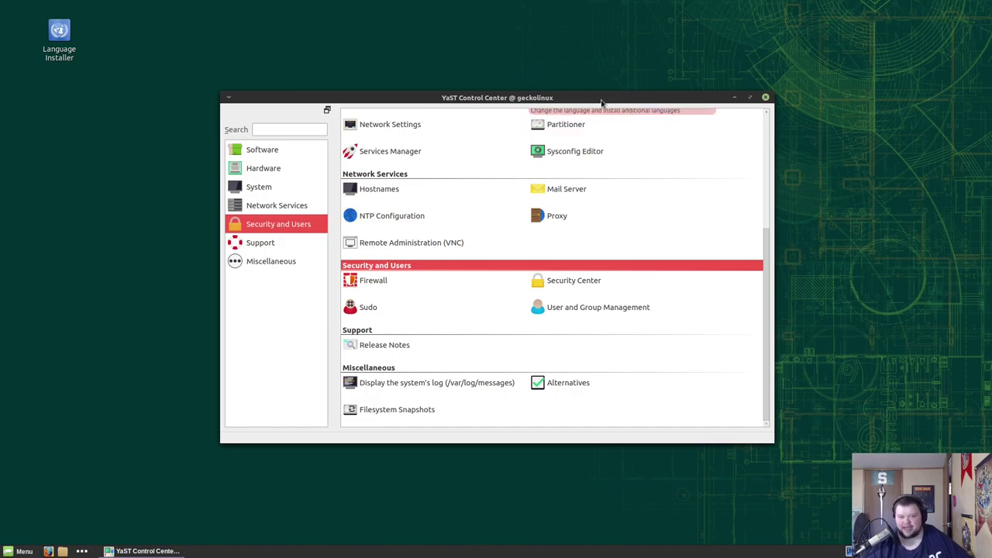
drag(589, 96, 555, 104)
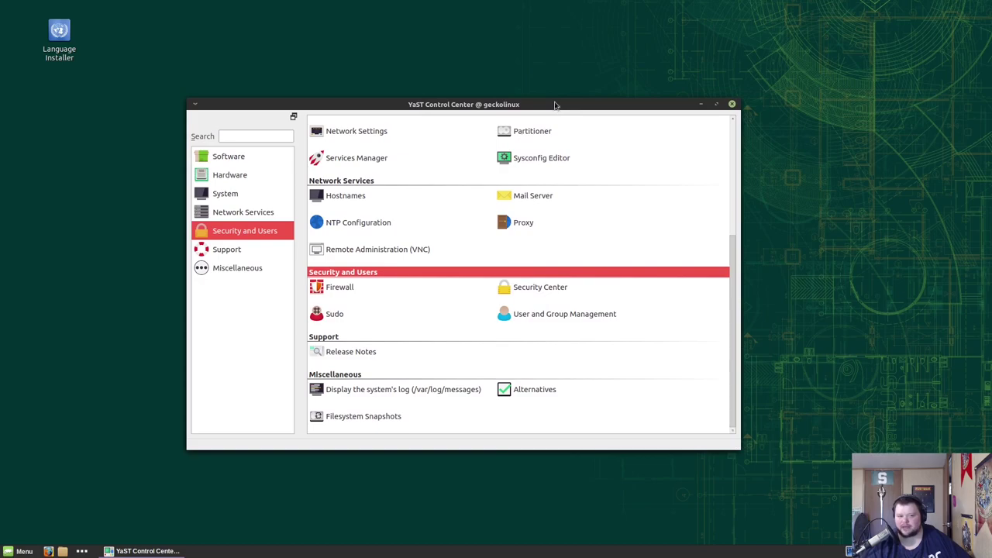